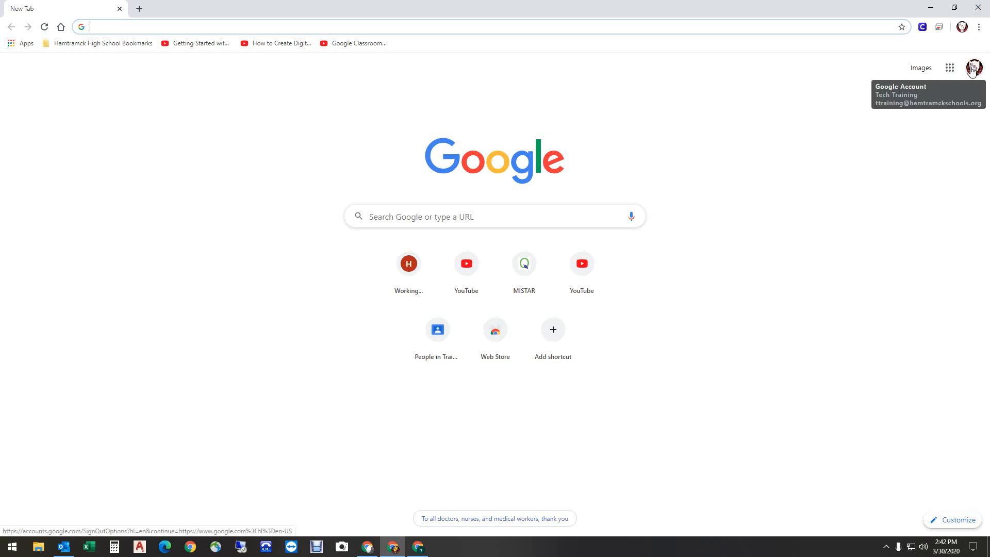
- Open Google Classroom and enter Test Class
click(943, 70)
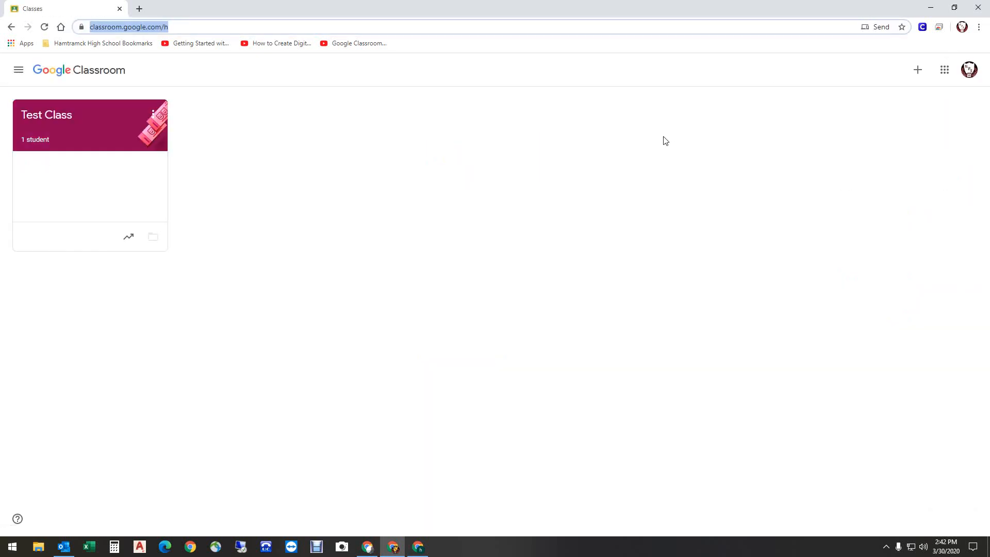
click(111, 139)
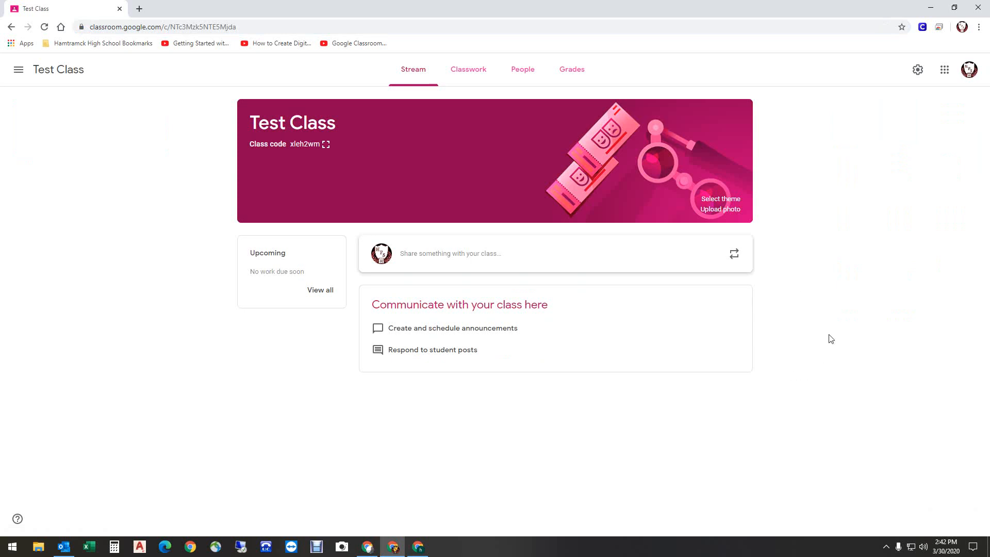
- Examine the class's people list and its work to review, returning to the class stream
click(520, 76)
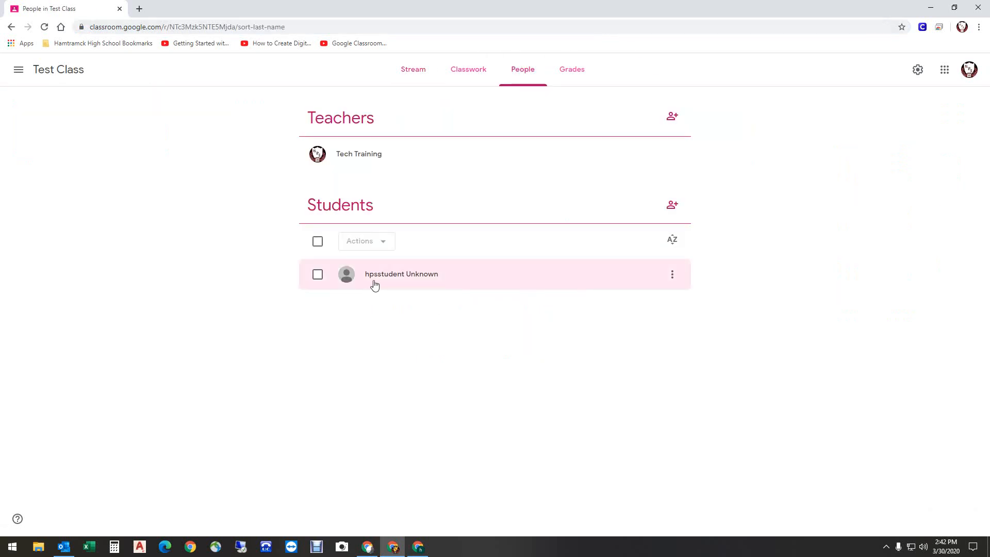
click(412, 72)
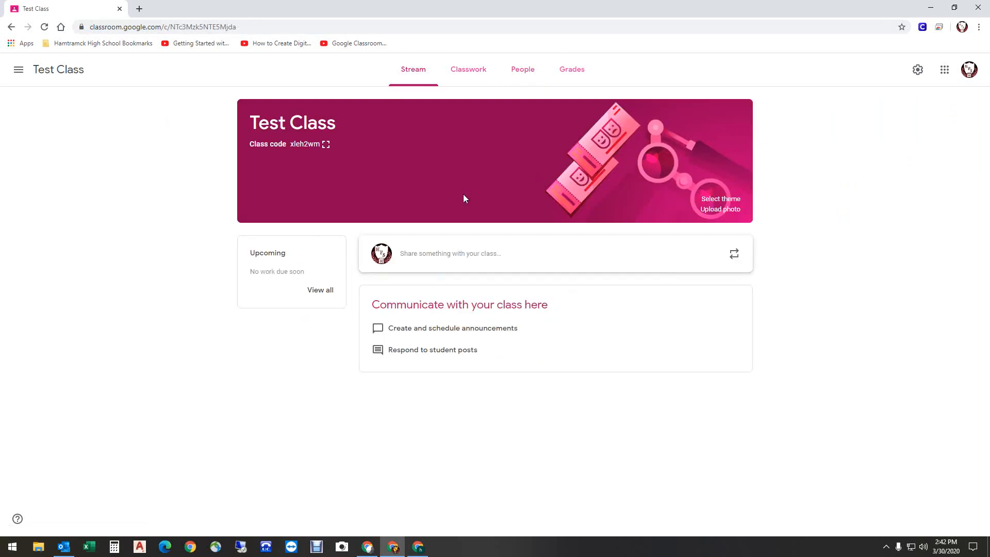
click(310, 290)
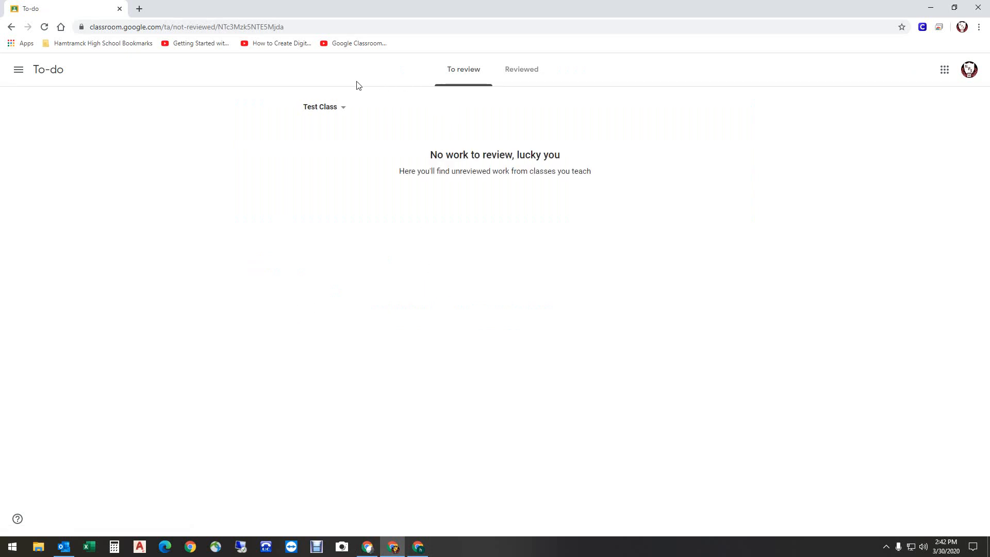
click(4, 28)
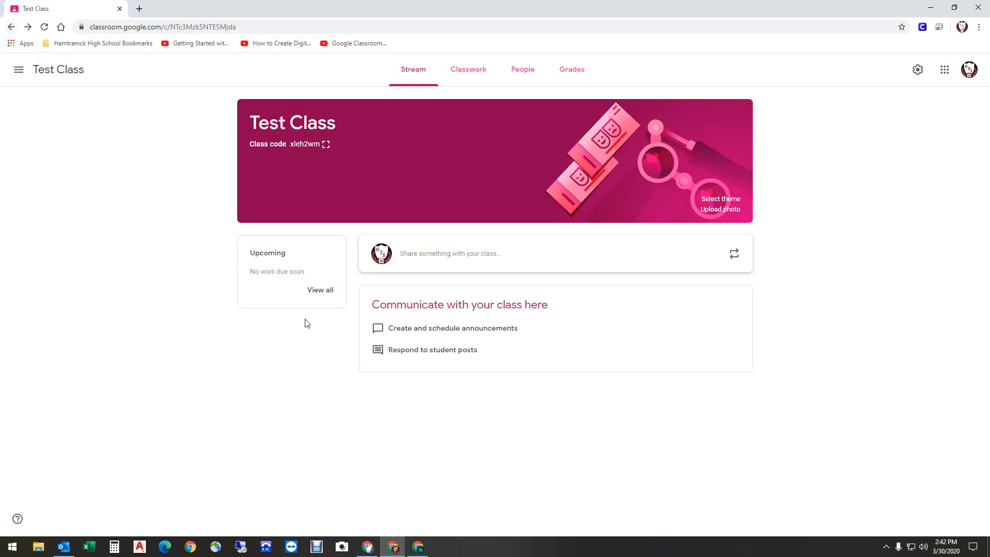
- Create a classwork question that reads "What day of the week is your fav?"
click(466, 74)
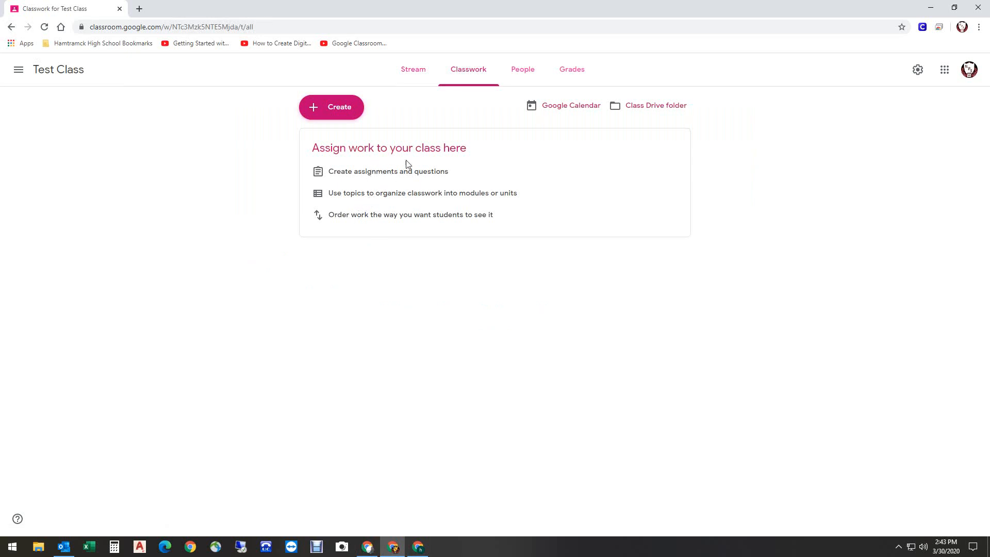
click(326, 109)
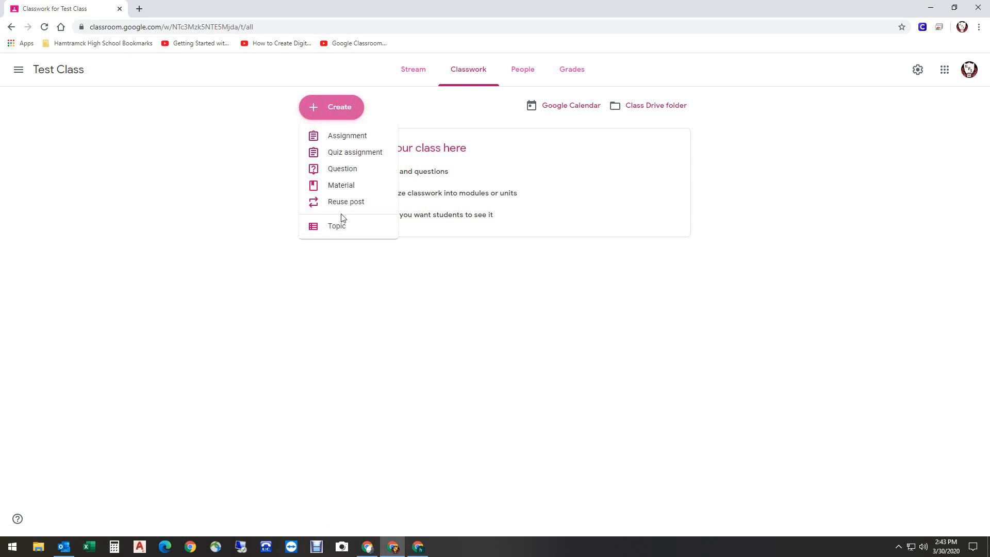
click(349, 172)
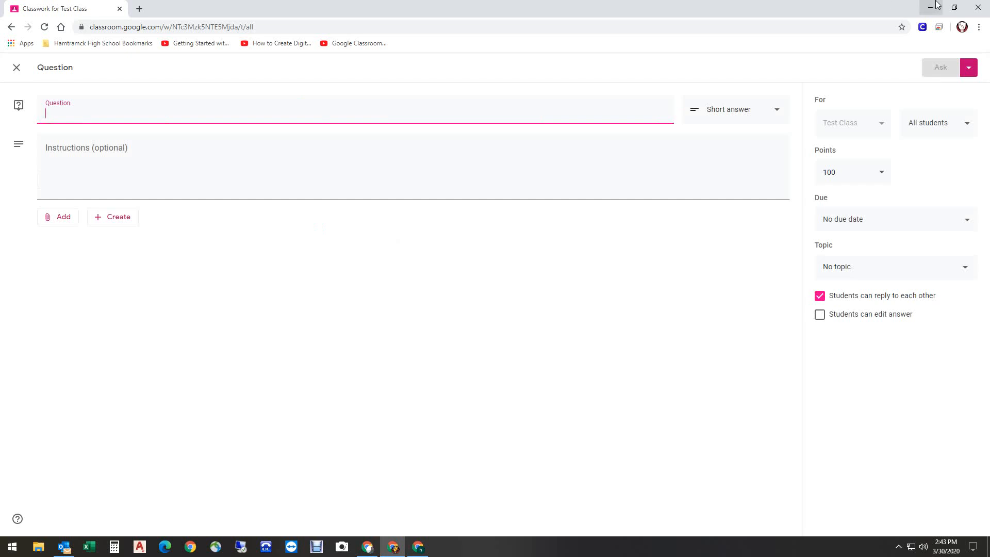
text(W)
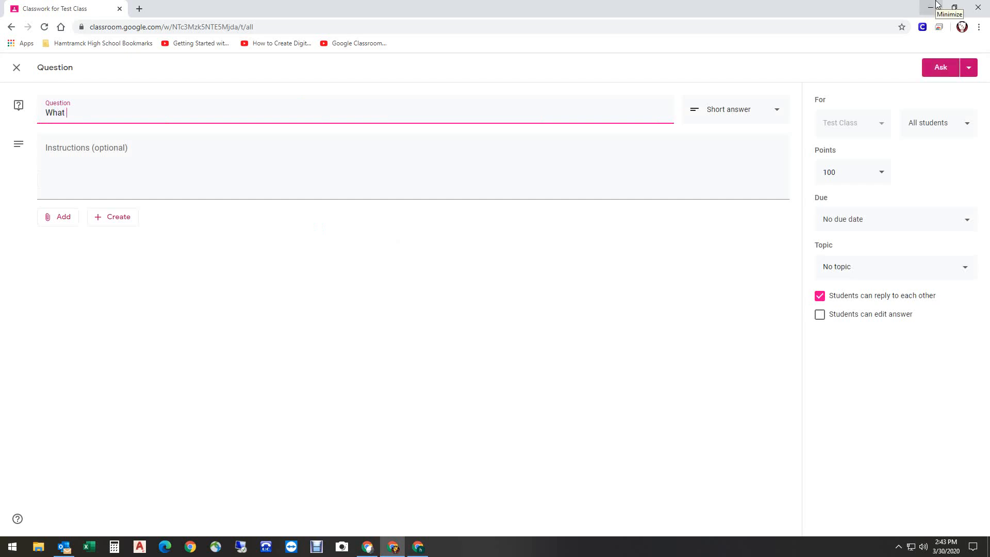
text(hat day of the week is your)
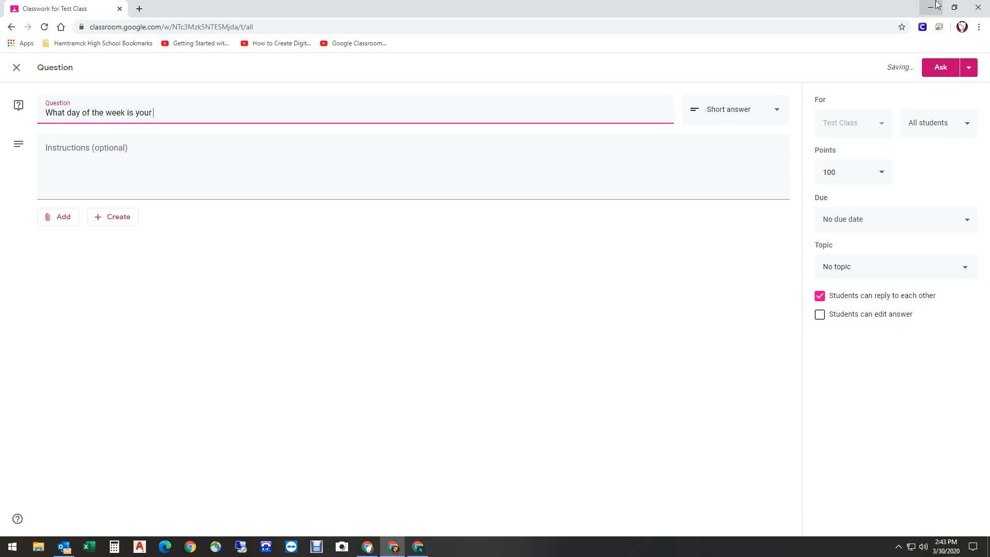
text(fav?)
- Give the question the instructions "Reflect and respond" and keep its answer type as Short answer
click(161, 176)
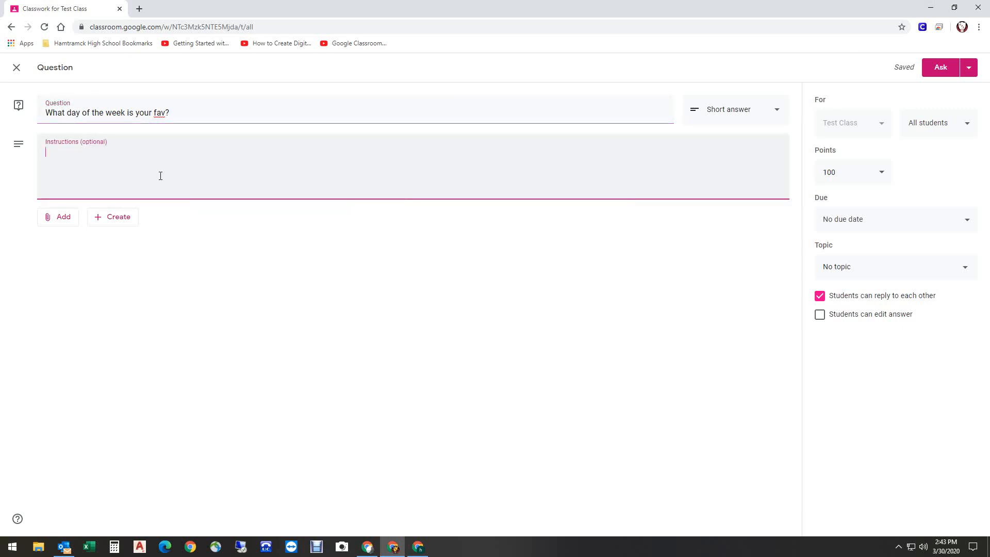
text(Reflect and respond)
click(777, 119)
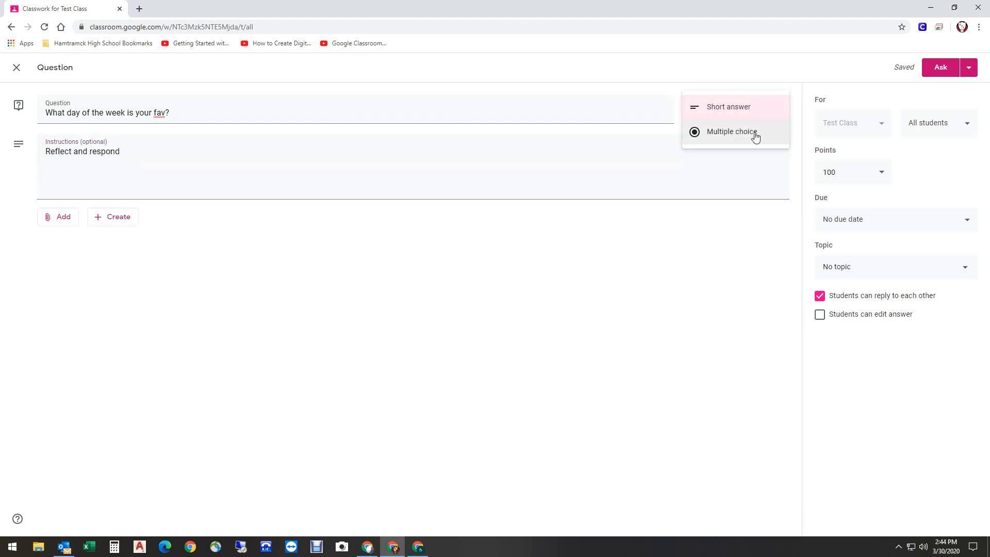
click(751, 113)
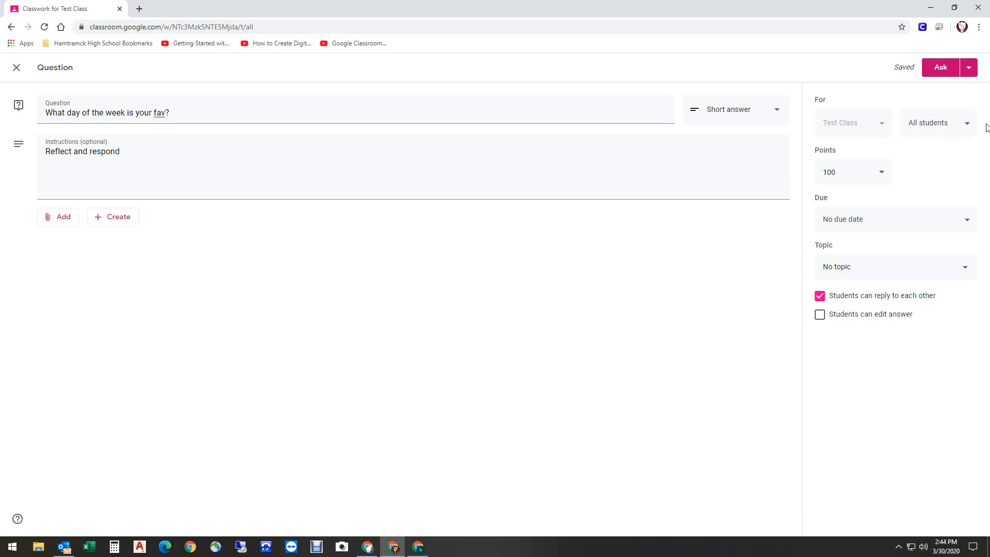
- Review which students the question can be given to and its points options
click(965, 130)
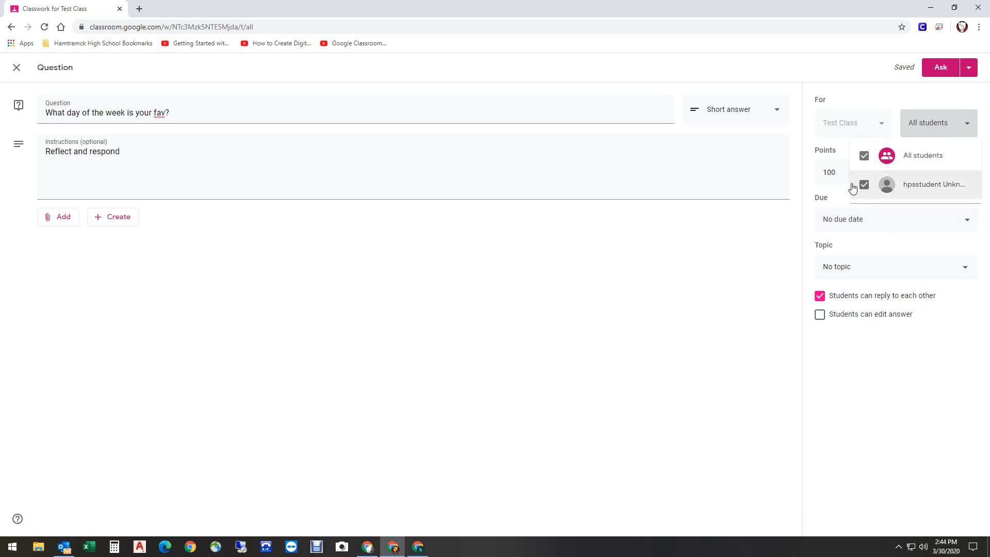
click(837, 196)
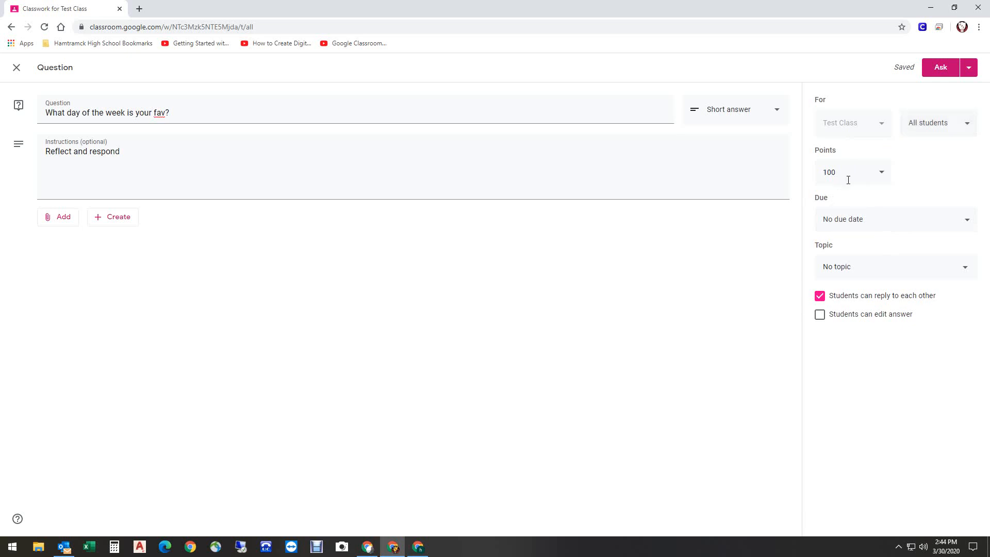
click(881, 174)
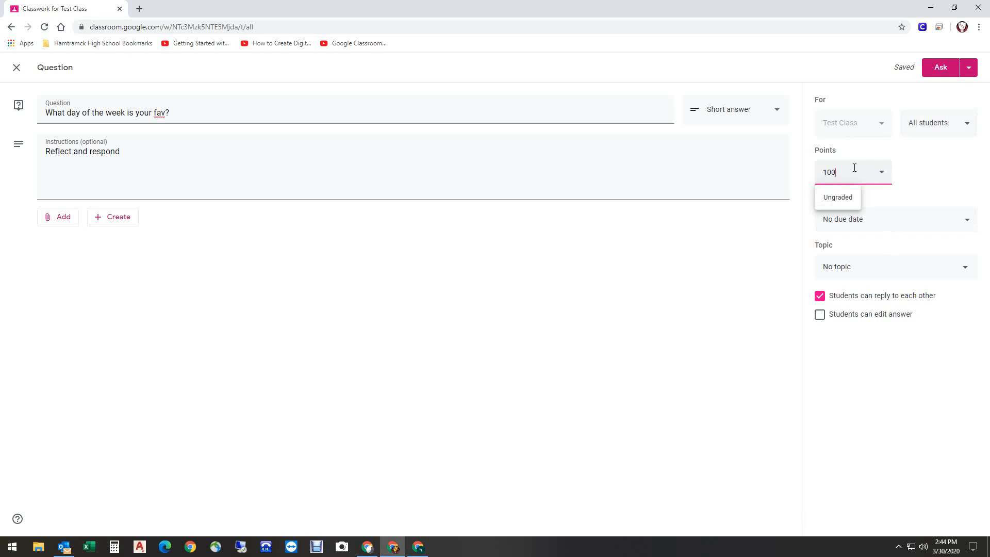
click(935, 172)
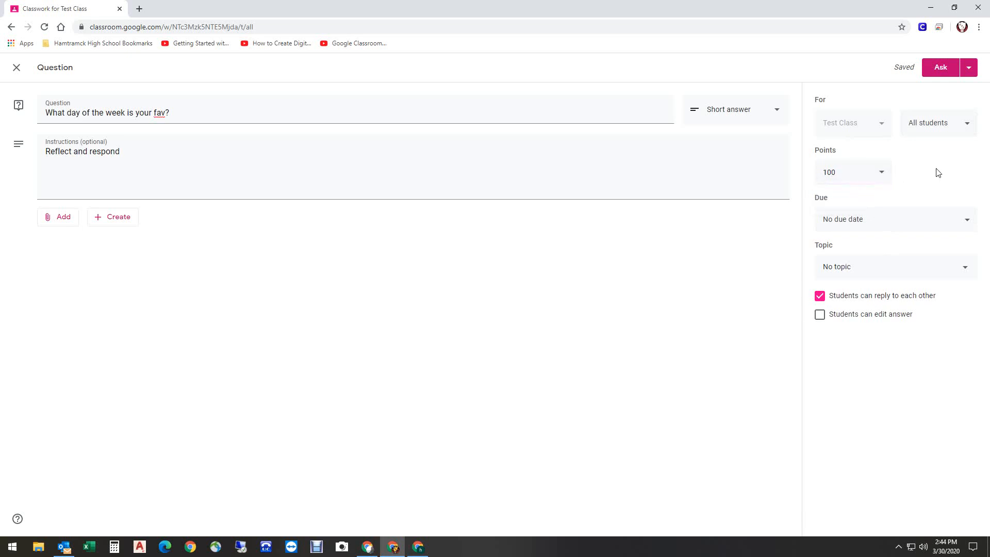
- Set the question's due date to Apr 2, 2020 and turn off students replying to each other
click(879, 221)
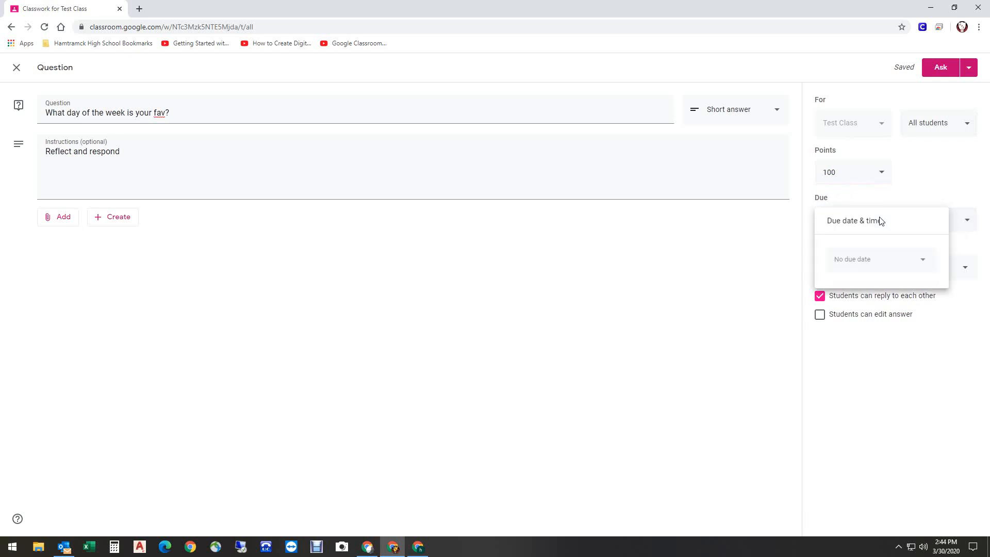
click(912, 265)
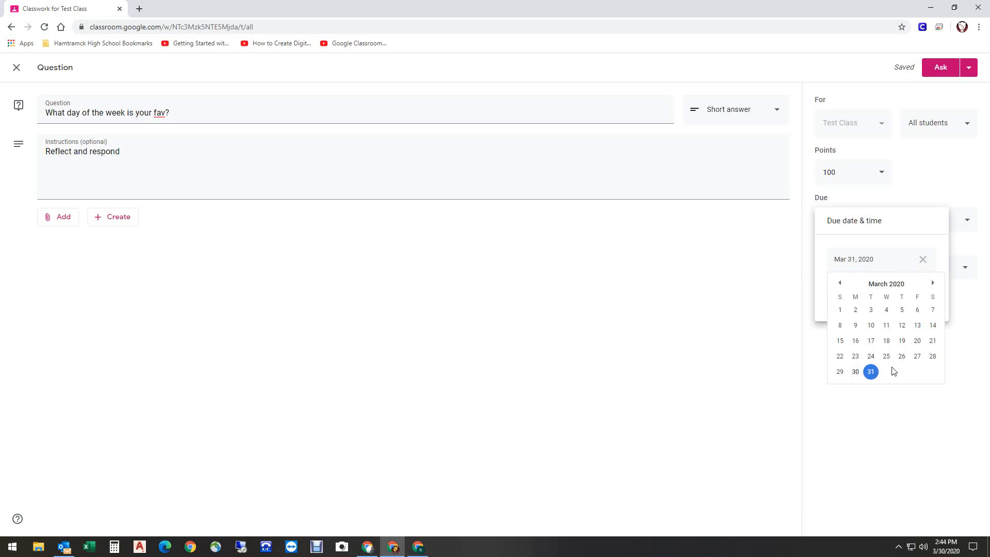
click(932, 283)
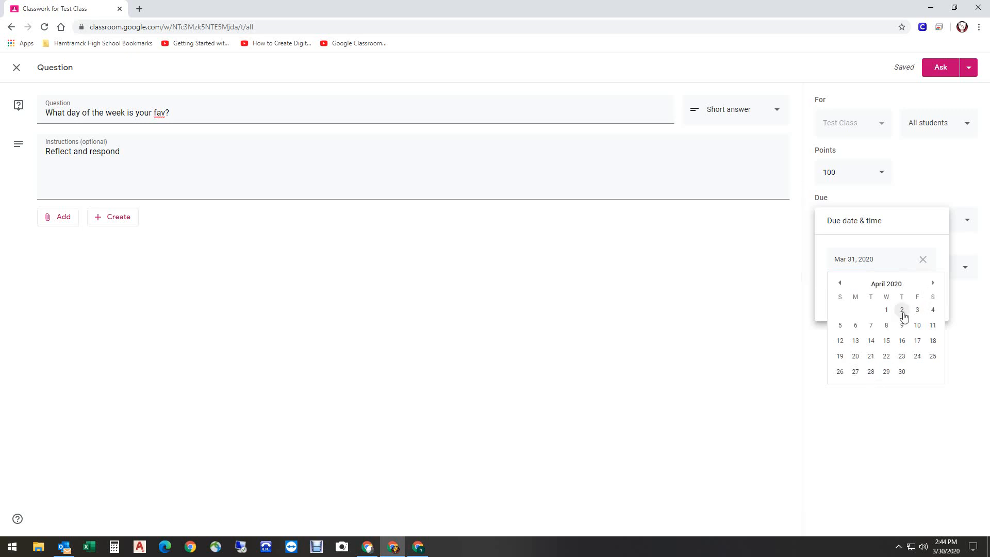
click(902, 310)
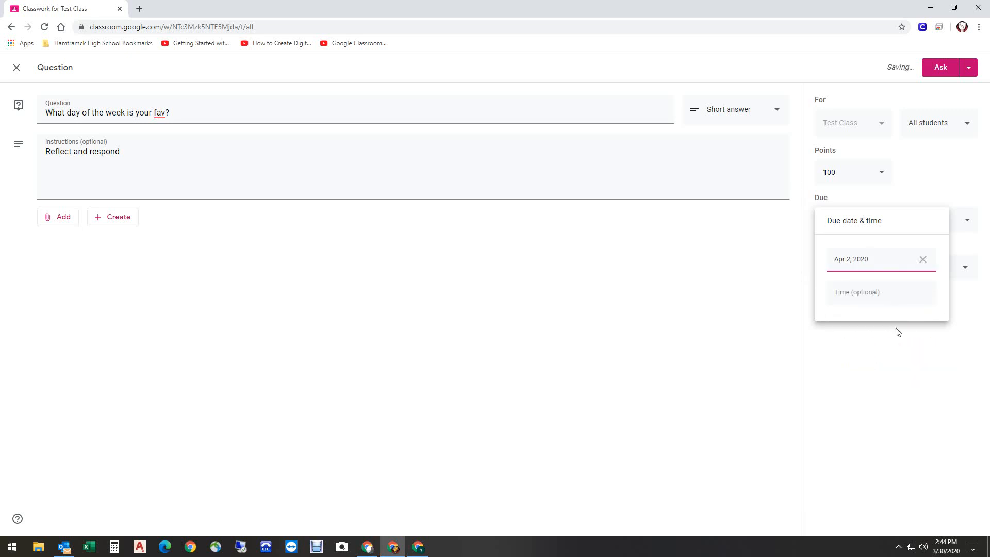
click(890, 359)
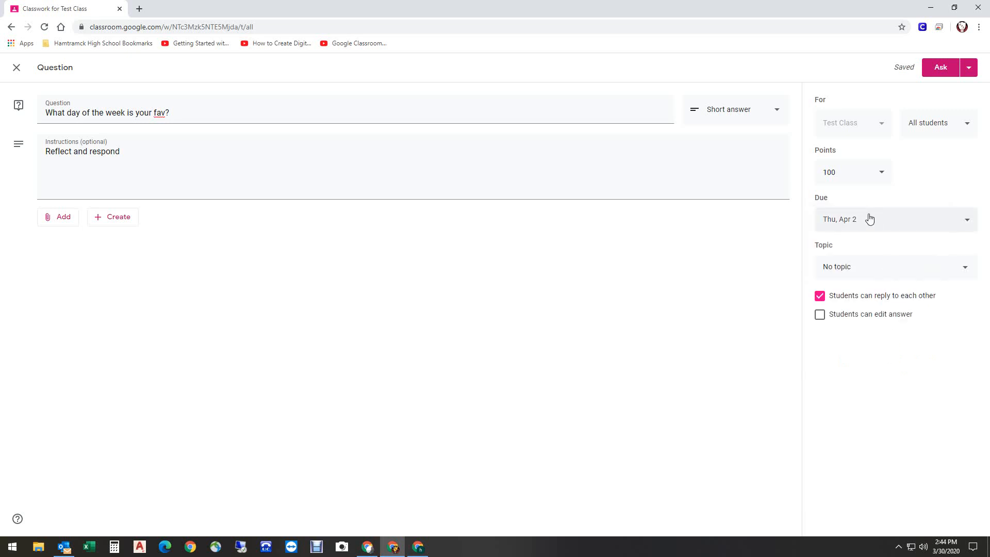
click(820, 297)
click(819, 298)
- Review the options for adding or creating attachments, and post the question to the class without any
click(59, 221)
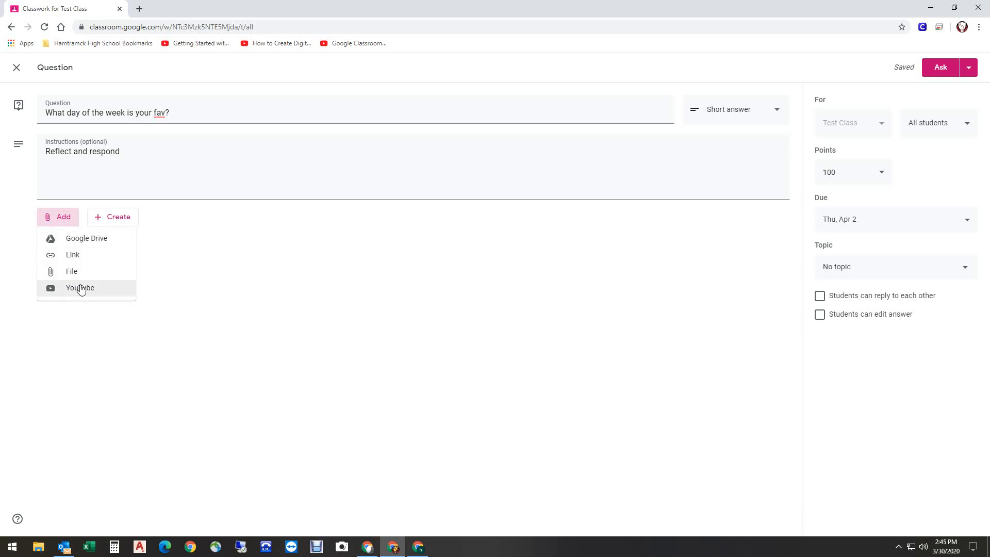
click(304, 257)
click(109, 216)
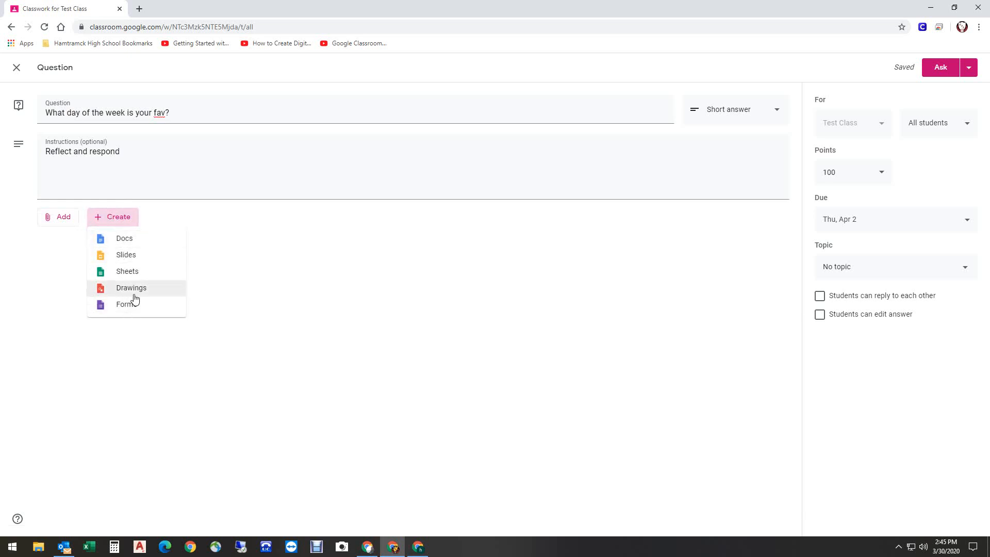
click(243, 303)
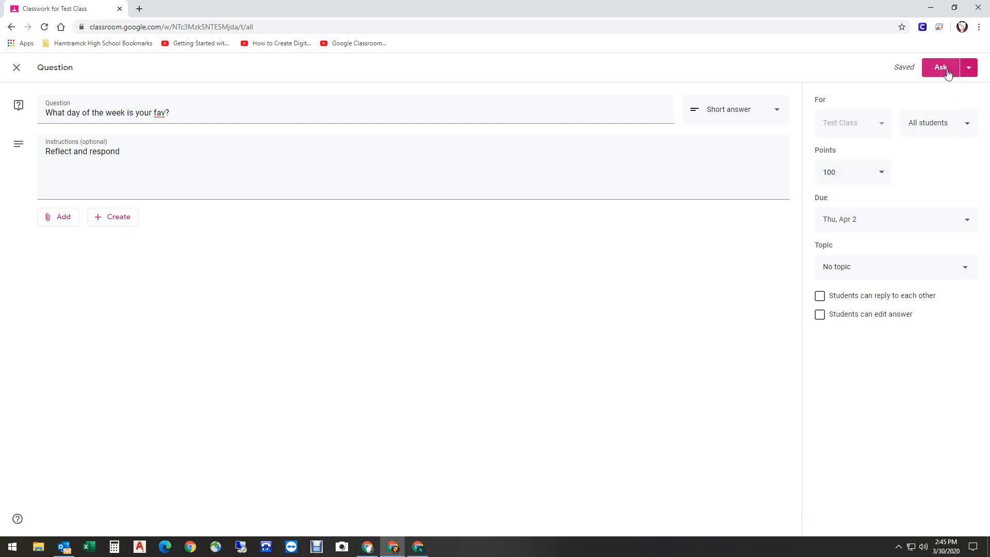
click(929, 69)
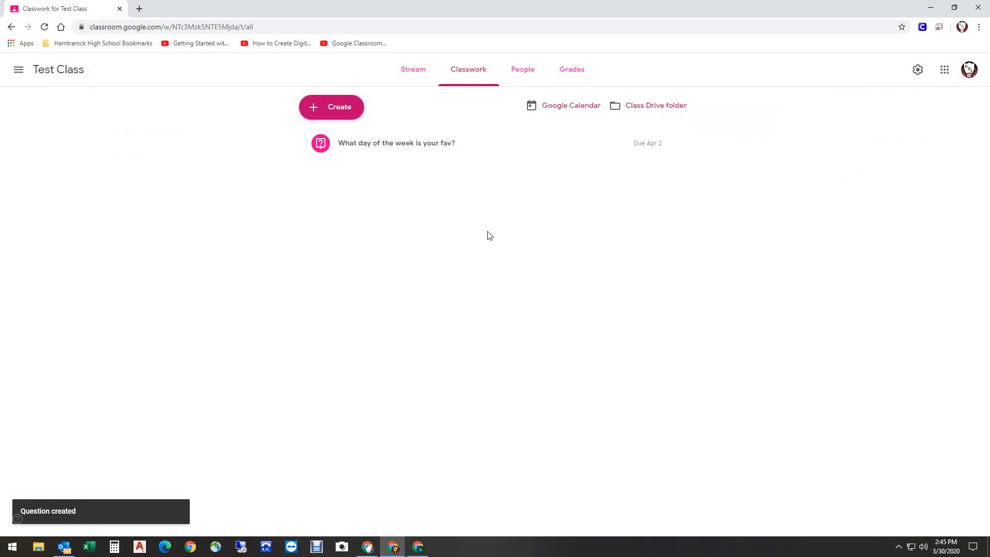
- Create a new assignment titled "Assignment 1" worth 50 points
click(325, 114)
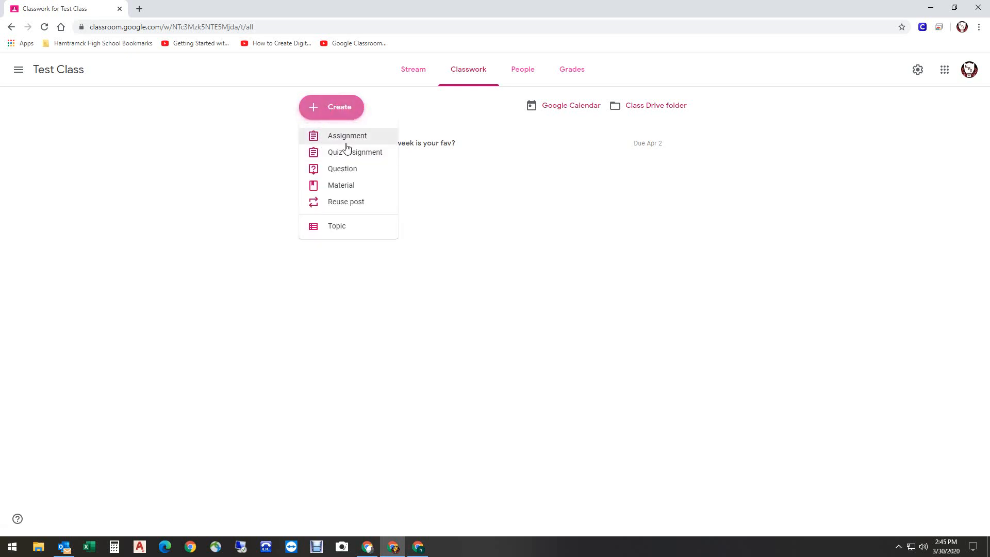
click(347, 137)
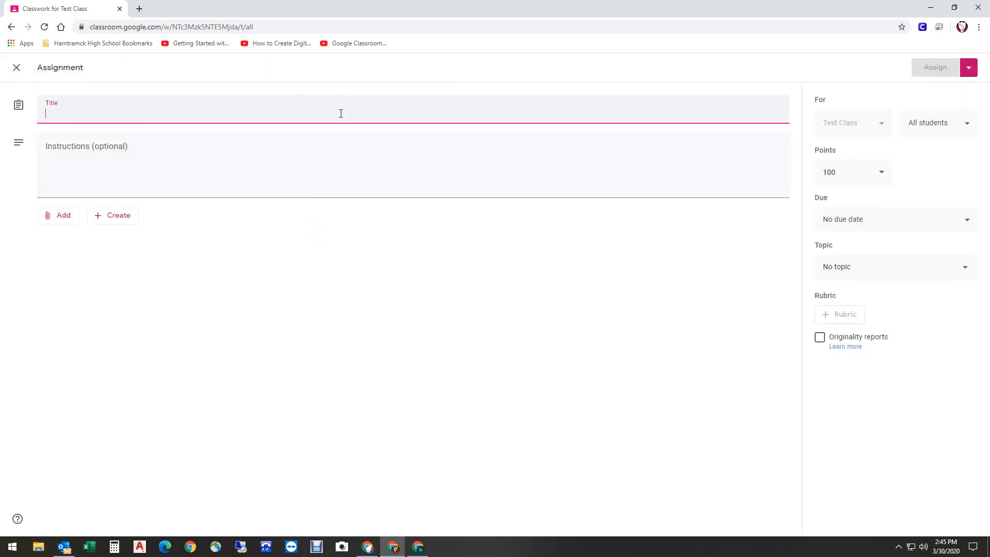
text(Assignment 1)
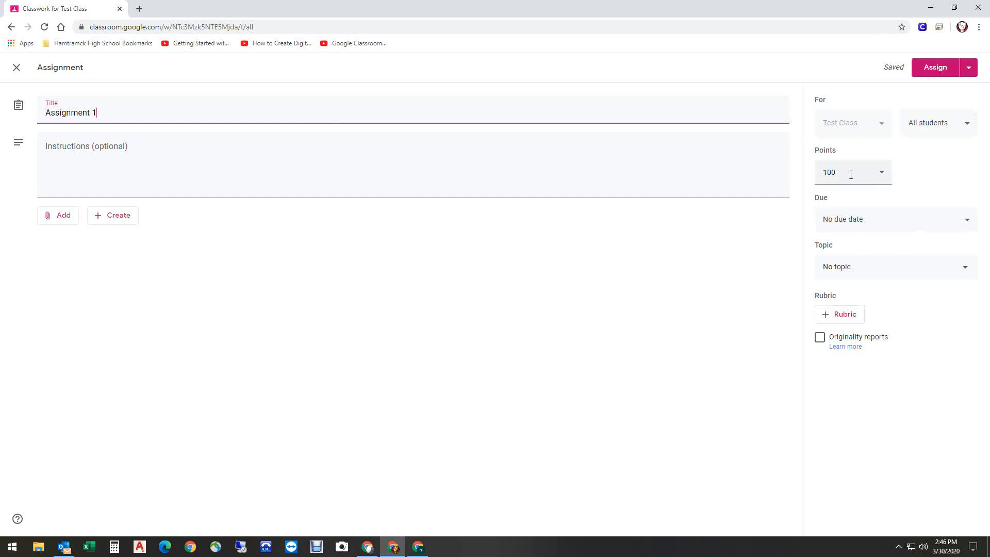
drag(851, 174, 825, 170)
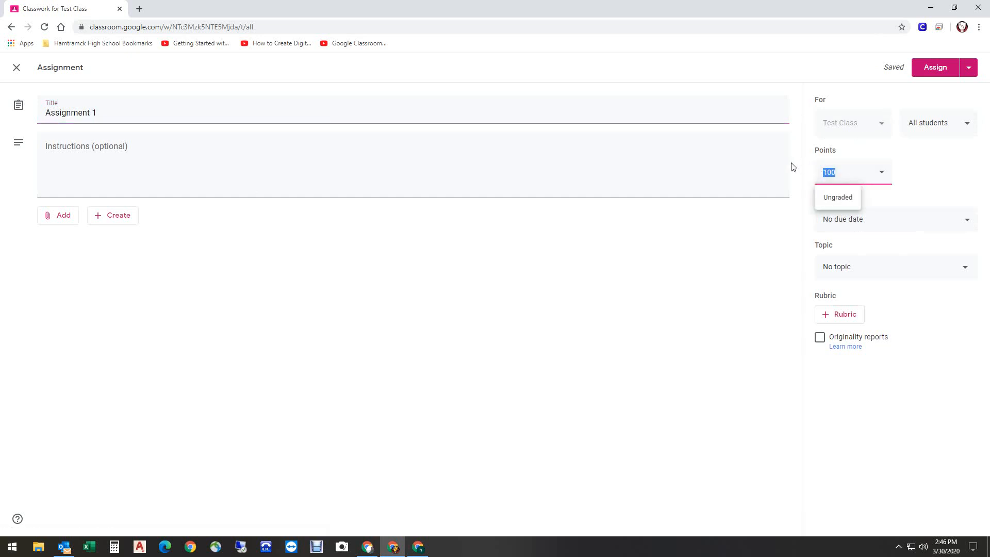
text(50)
click(941, 175)
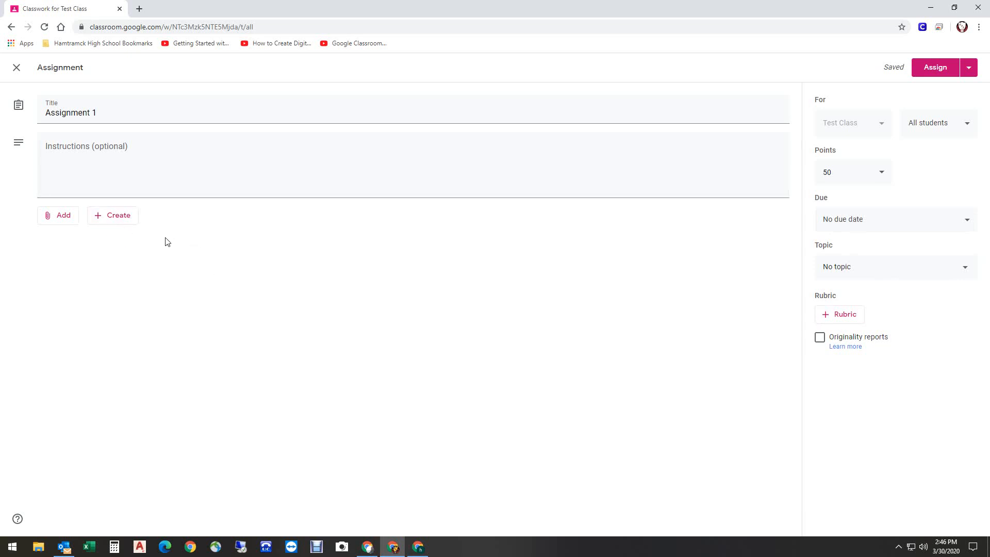
- Attach the Google Docs file "Test Assignment #1" from Google Drive to the assignment
click(65, 216)
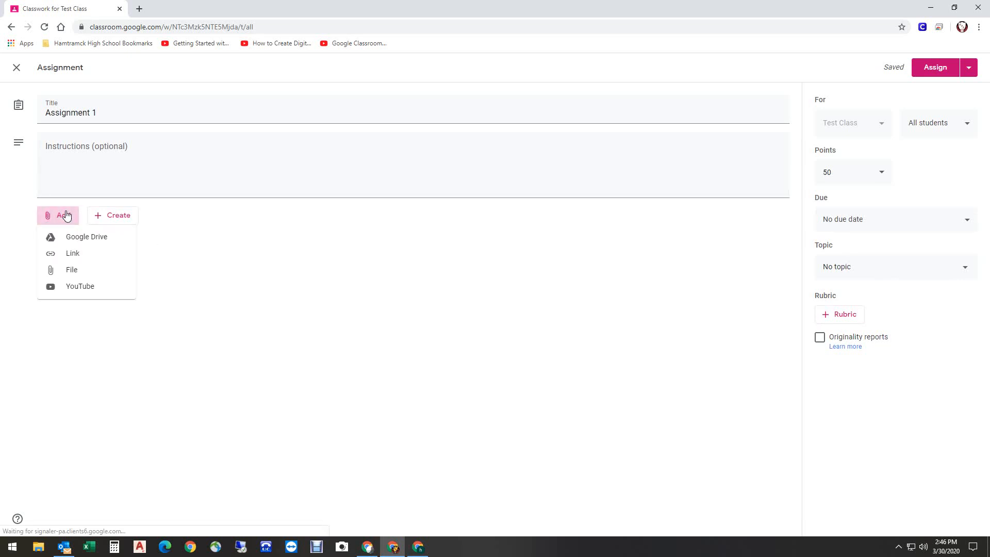
click(75, 240)
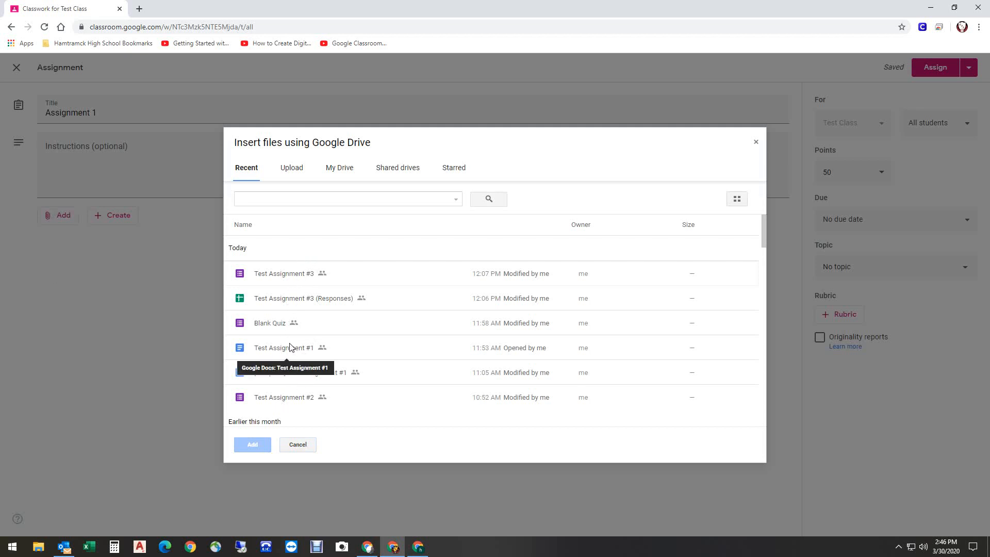
click(290, 347)
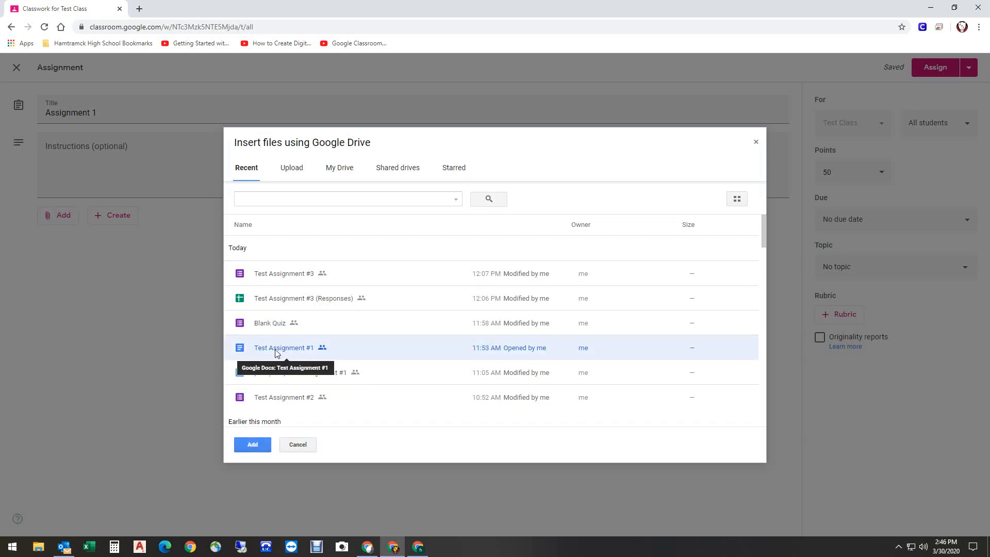
click(252, 445)
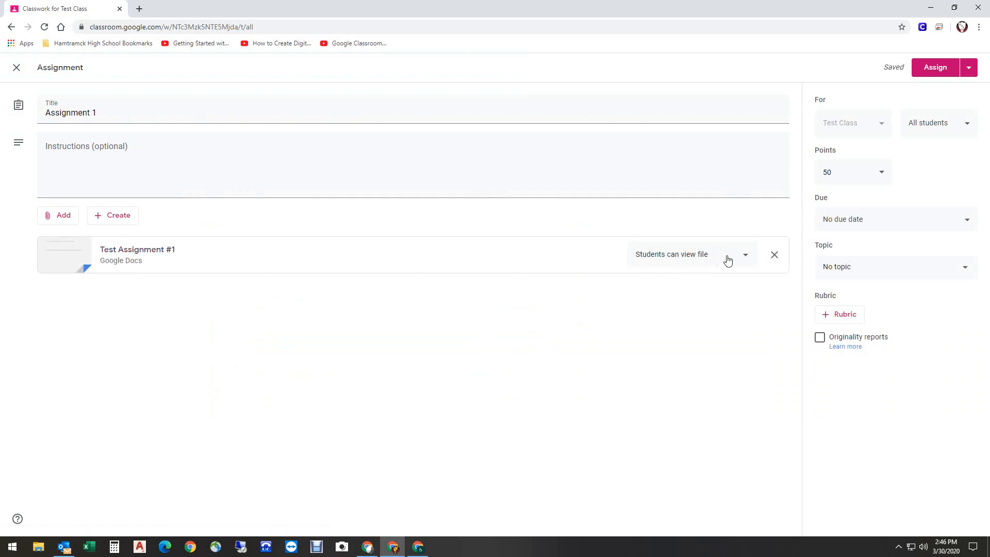
- Set the attached file to make a copy for each student, and assign the assignment to the class
click(745, 257)
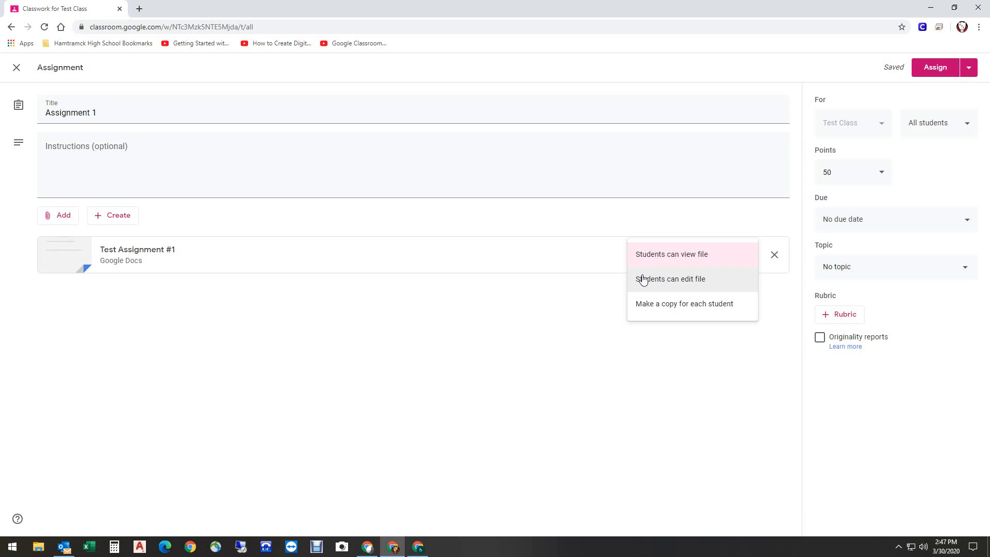
click(642, 306)
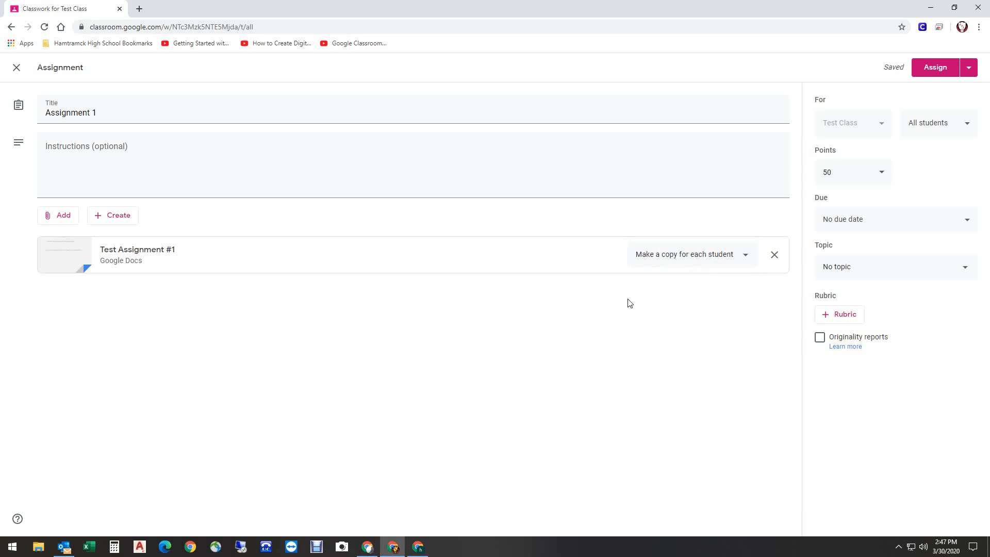
click(934, 69)
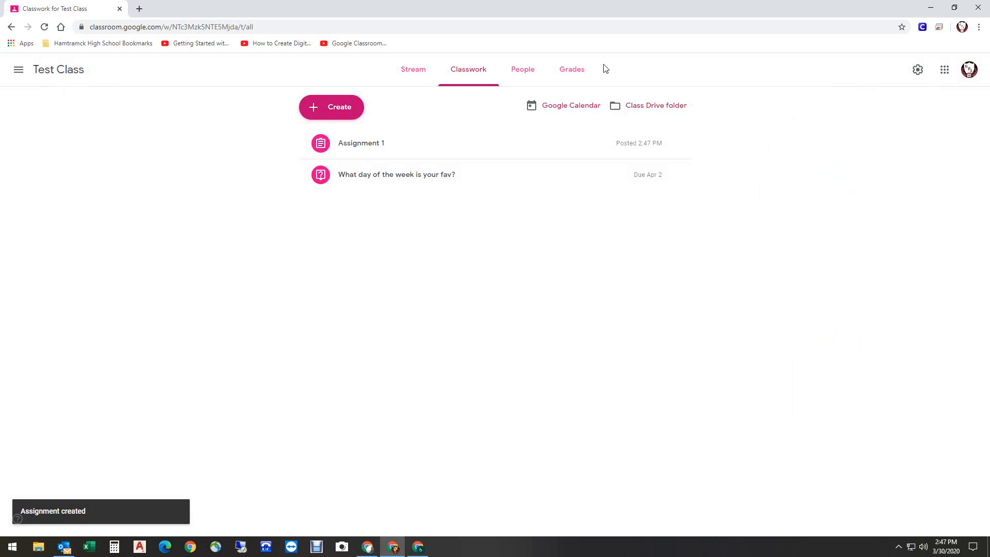
- Review the posted work in the class gradebook, stream and teacher to-do list, and return to Test Class
click(569, 75)
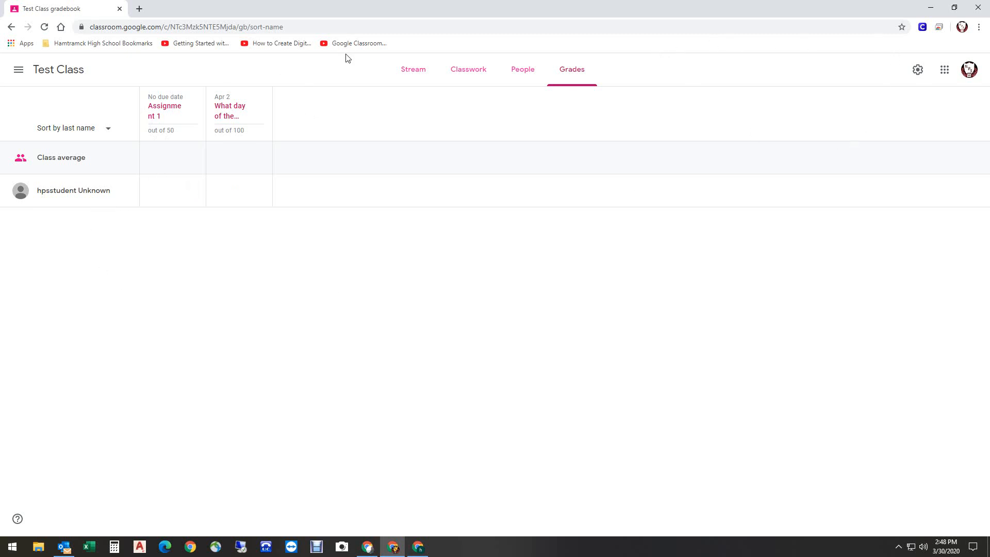
click(418, 69)
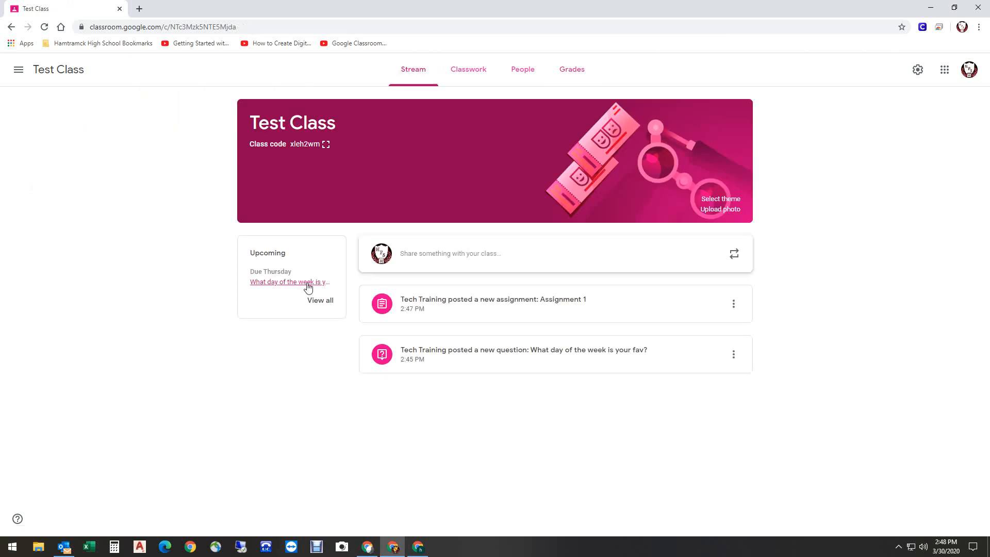
click(328, 302)
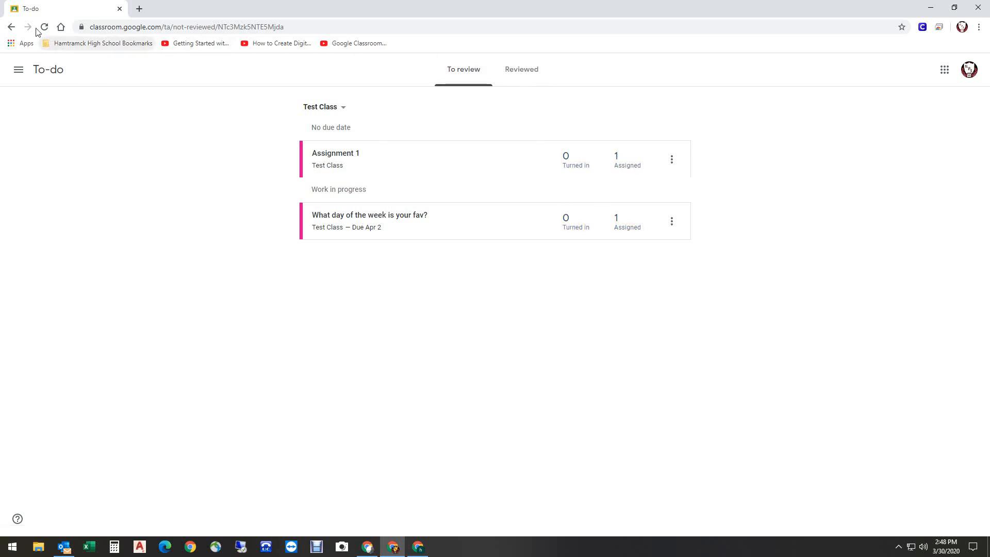
click(21, 70)
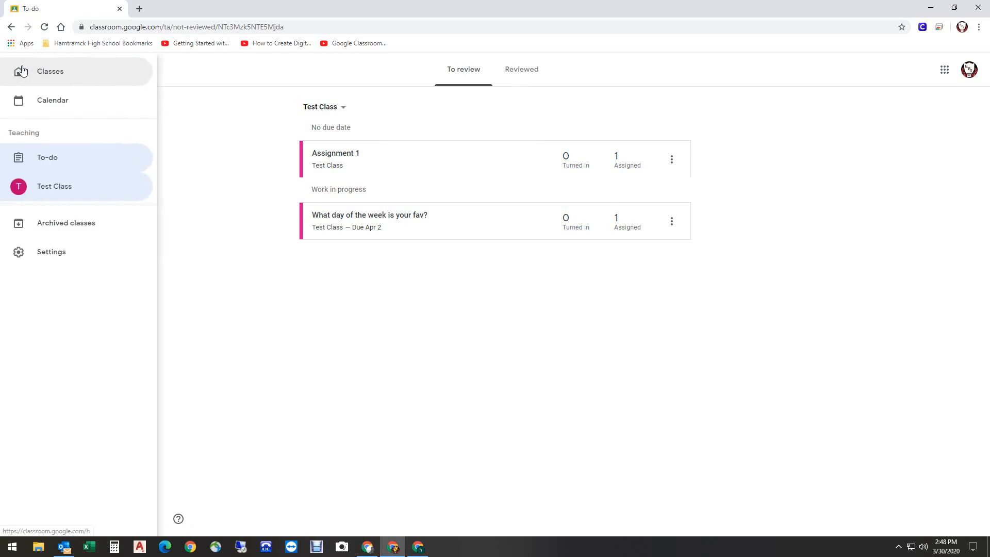
click(54, 186)
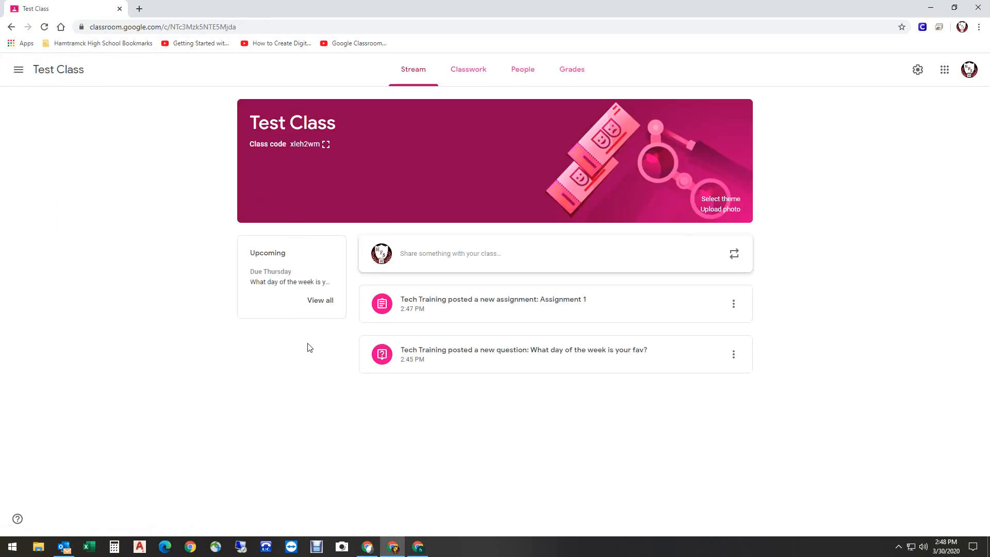
- Switch to the student's Chrome profile and open Test Class in Google Classroom
click(961, 26)
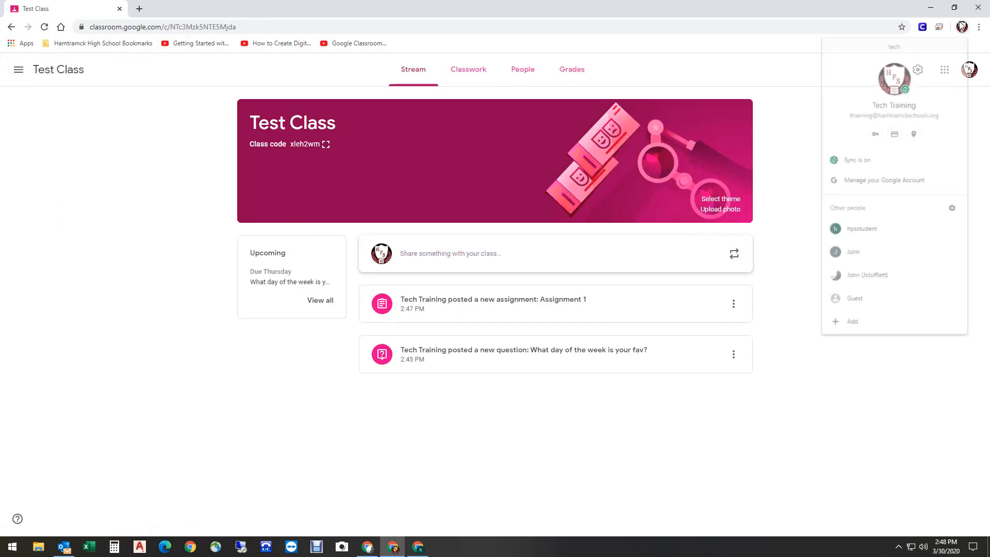
click(857, 232)
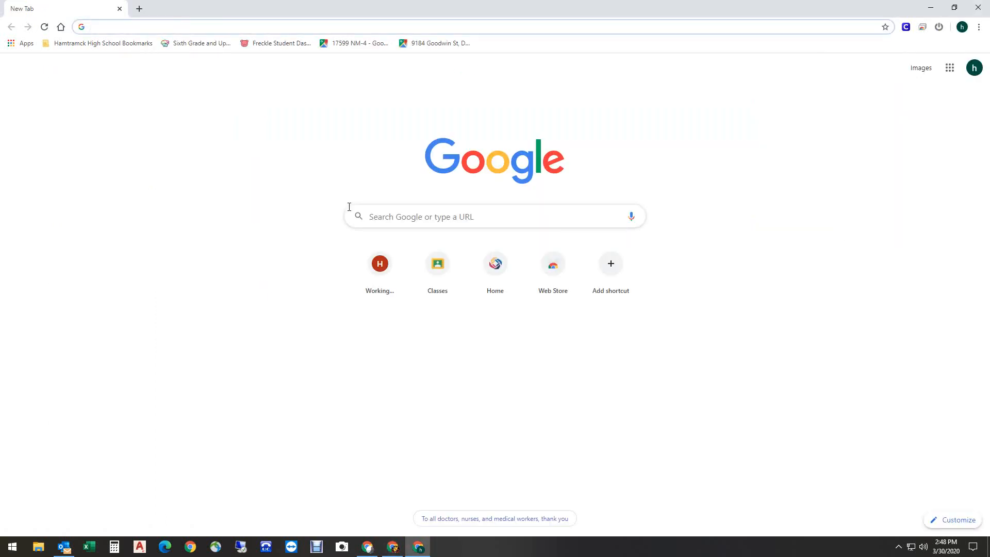
click(951, 71)
click(947, 119)
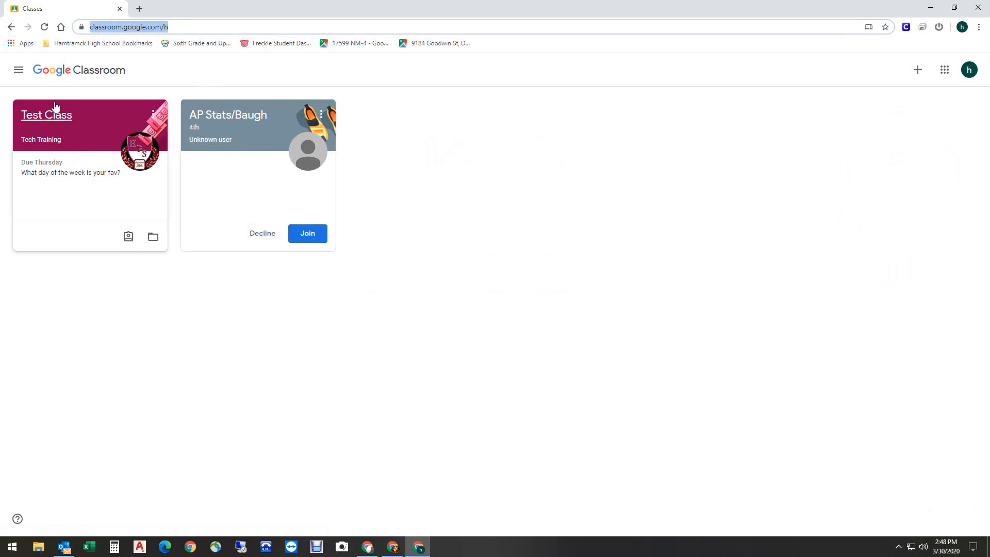
click(84, 127)
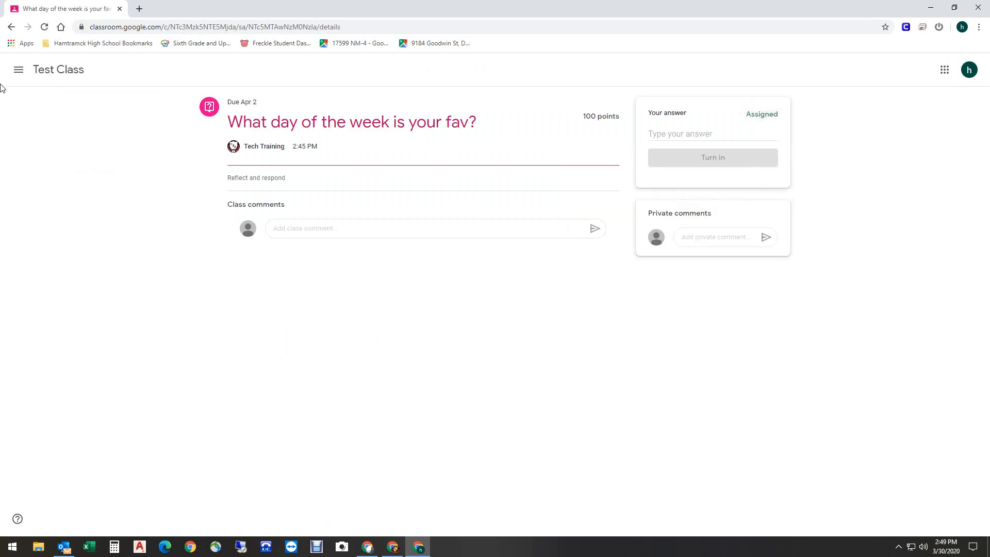
- Open the question "What day of the week is your fav?" from the classwork list and check its class and private comment fields
click(12, 28)
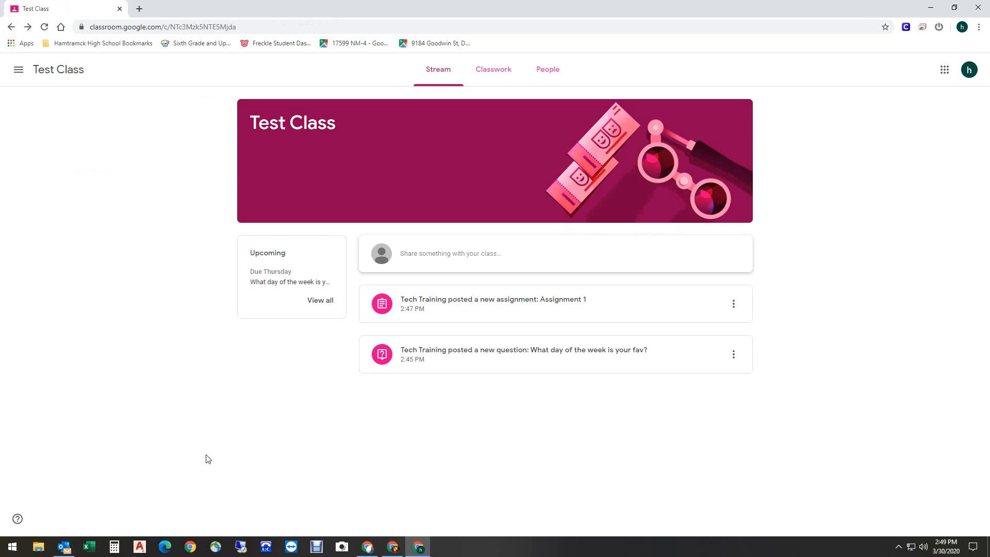
click(493, 71)
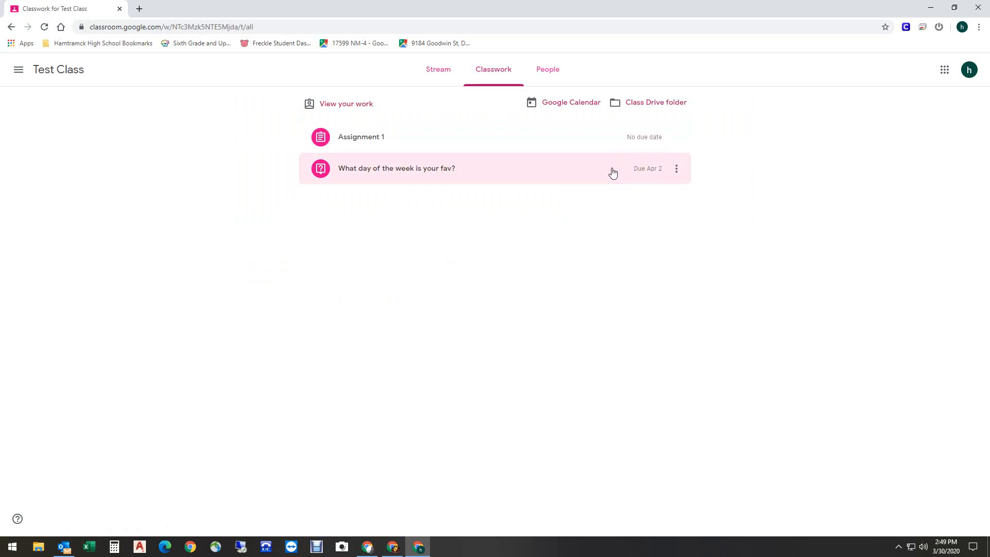
click(408, 170)
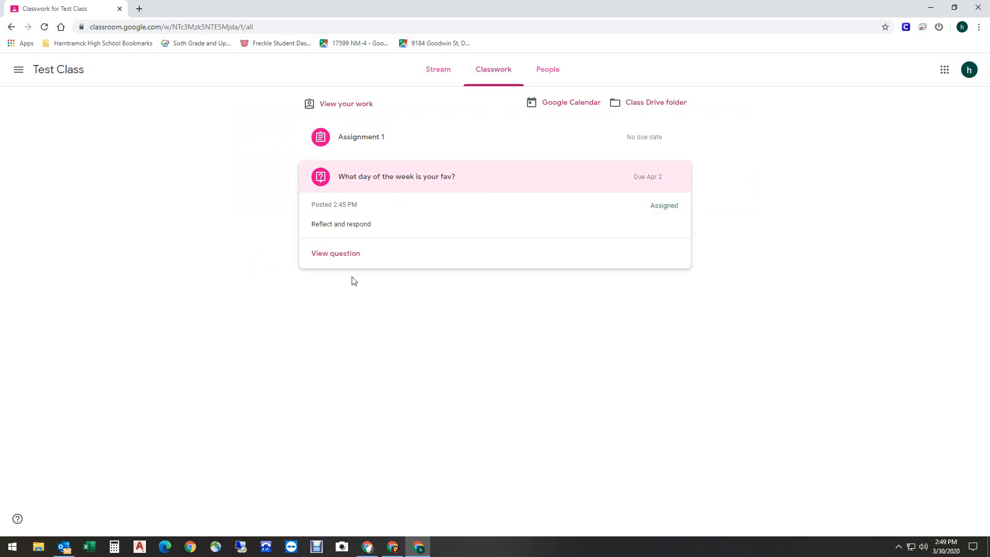
click(335, 255)
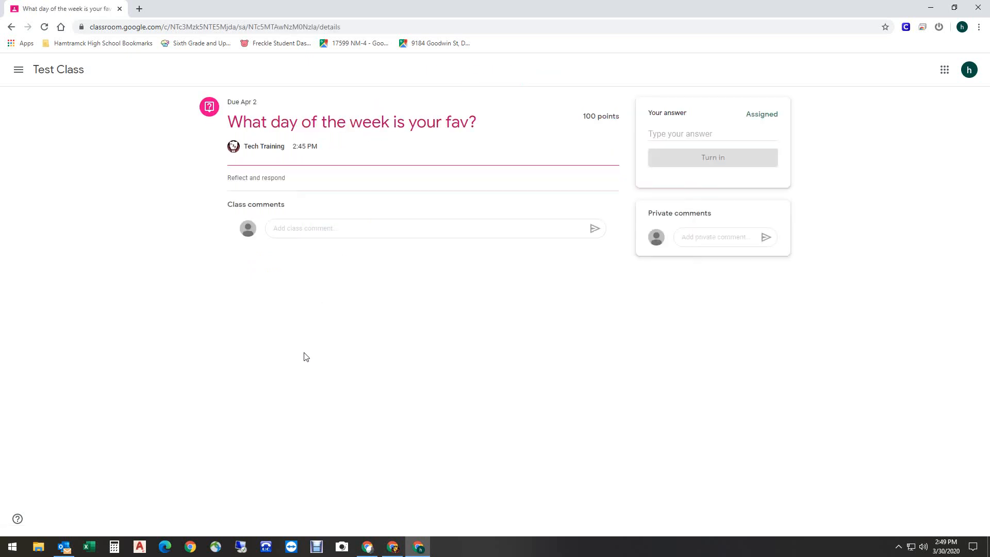
click(324, 227)
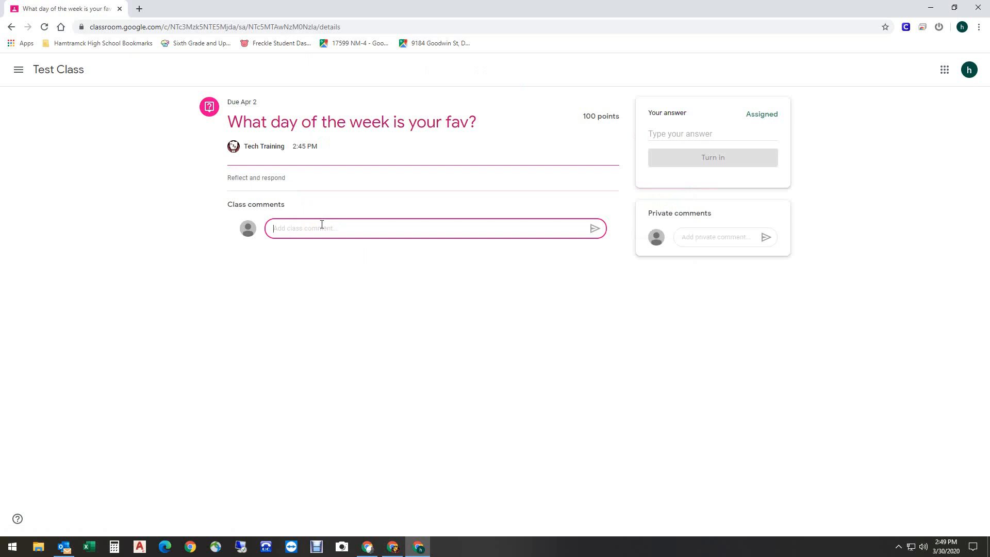
click(712, 237)
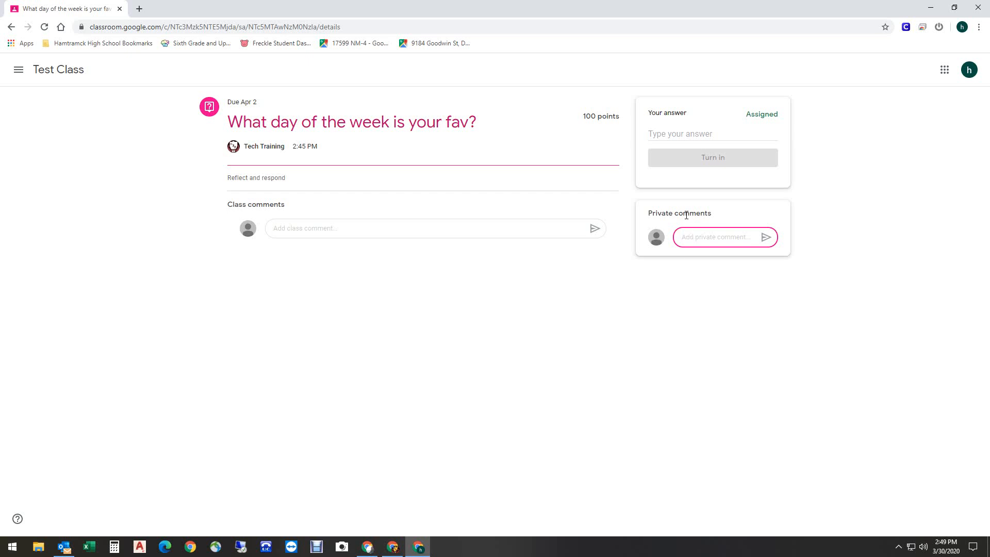
- Answer the question with "Friday" and turn it in
click(662, 130)
click(656, 134)
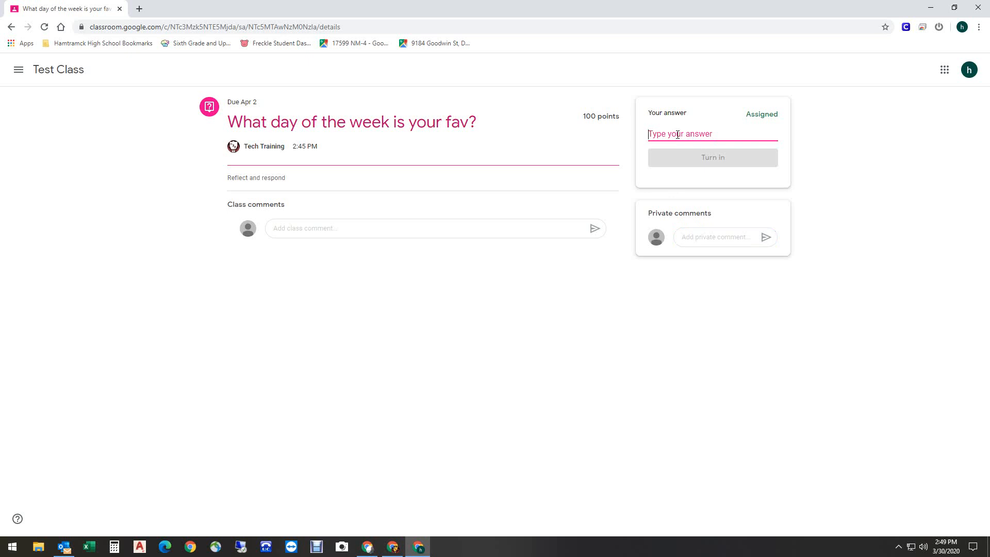
text(Friday)
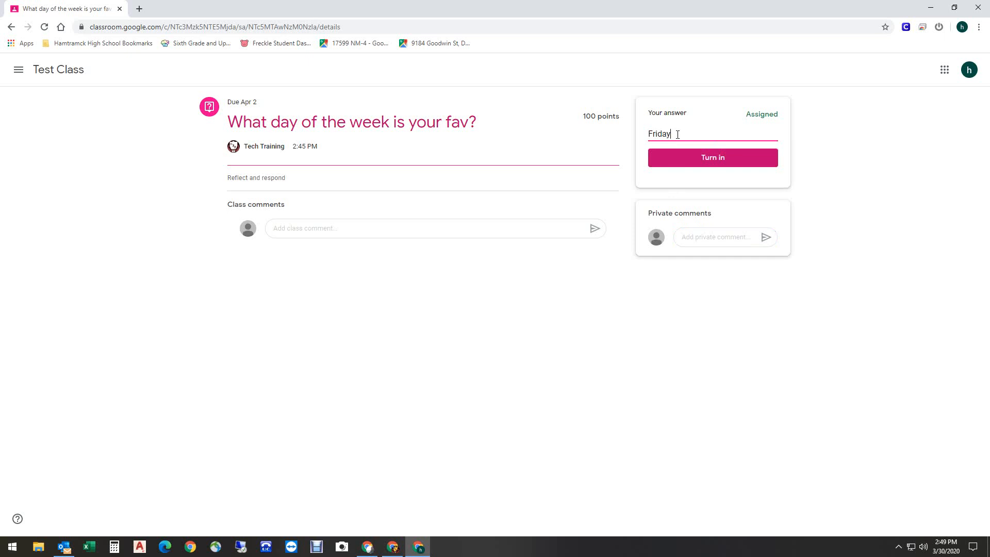
click(715, 160)
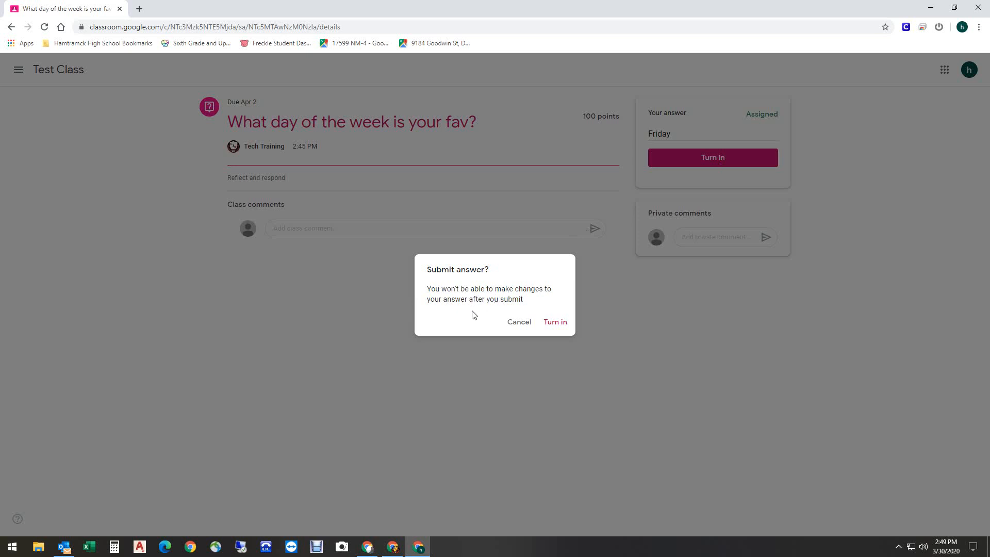
click(562, 323)
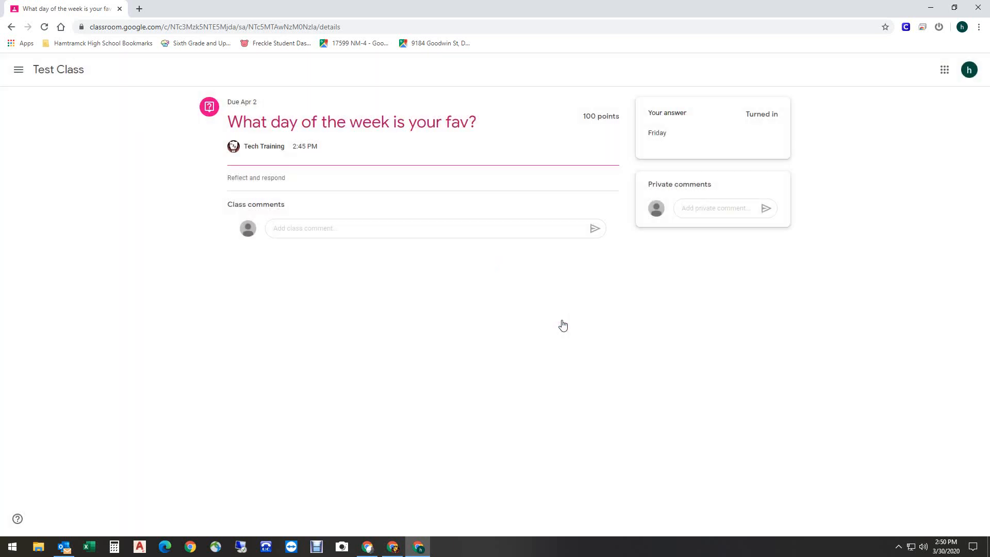
- Check the question's submission status in the student's classwork list and review the submitted answer
click(62, 79)
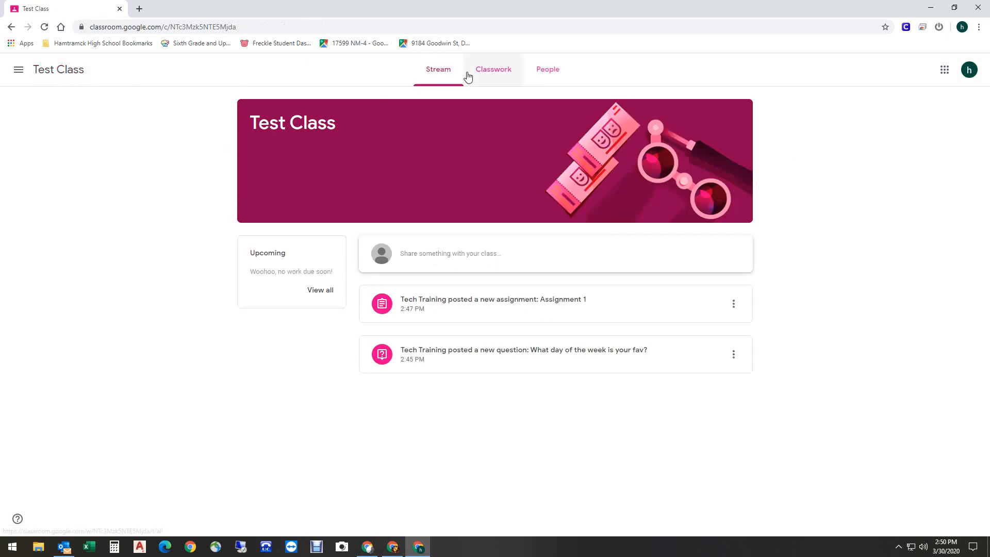
click(492, 77)
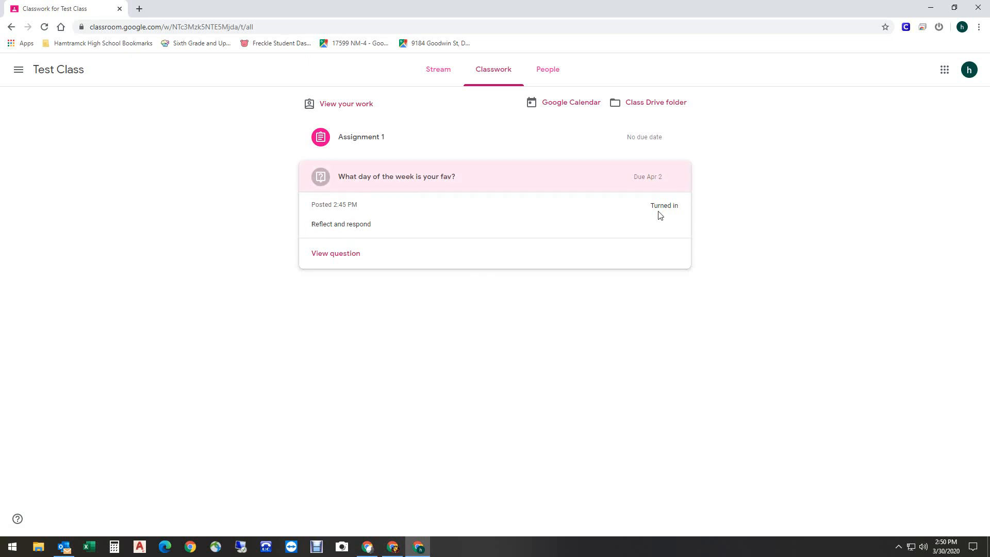
click(676, 177)
click(740, 164)
click(327, 255)
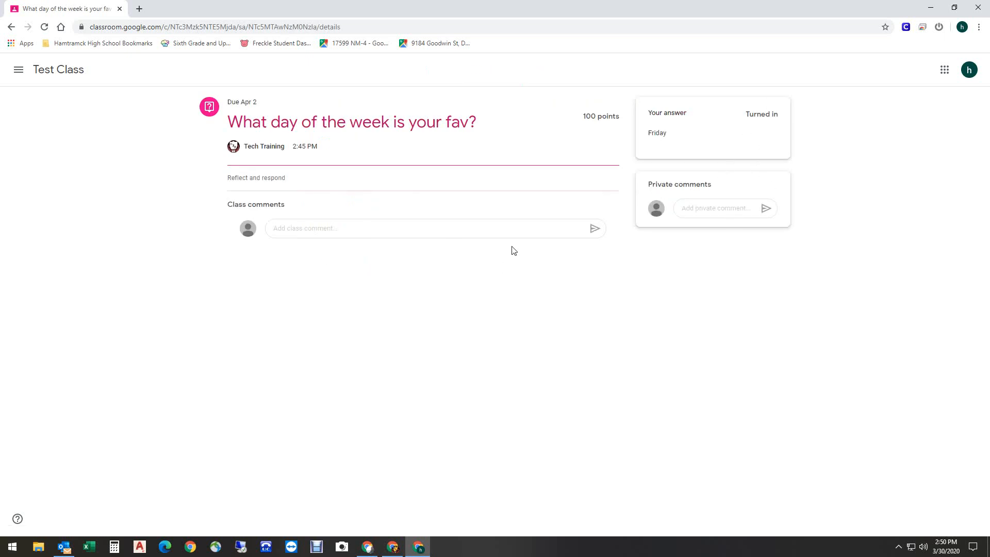
- Open the full details of Assignment 1 from the student's classwork list
click(60, 73)
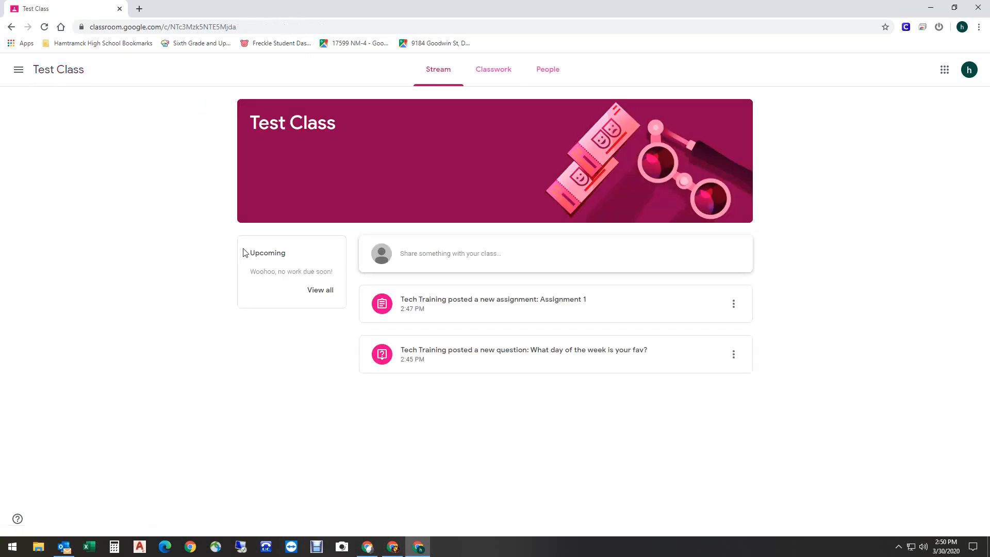
click(493, 75)
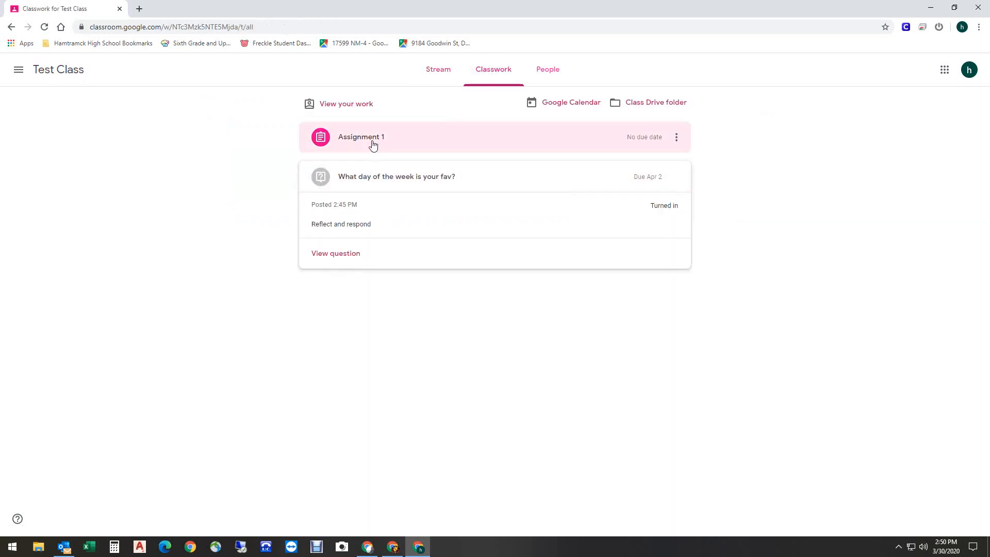
click(365, 140)
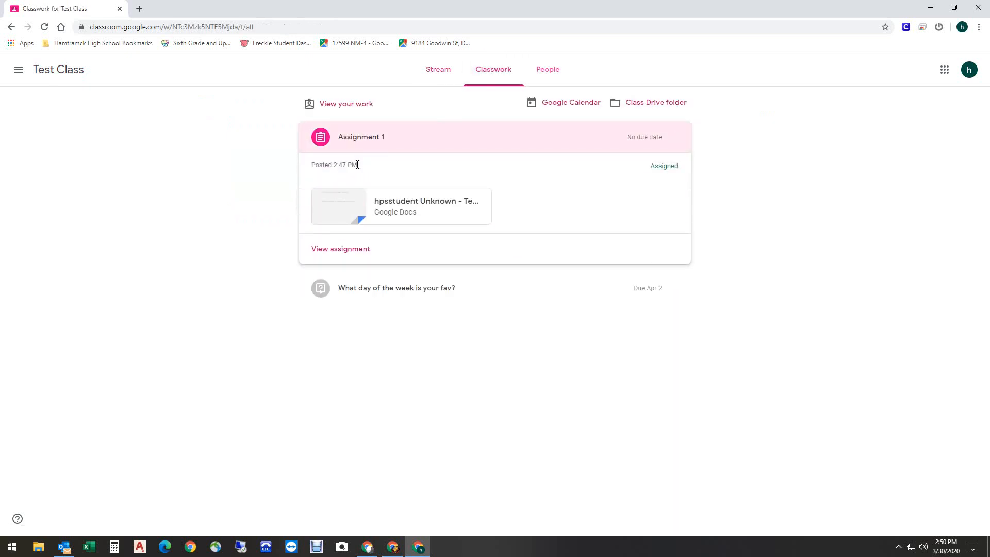
click(347, 252)
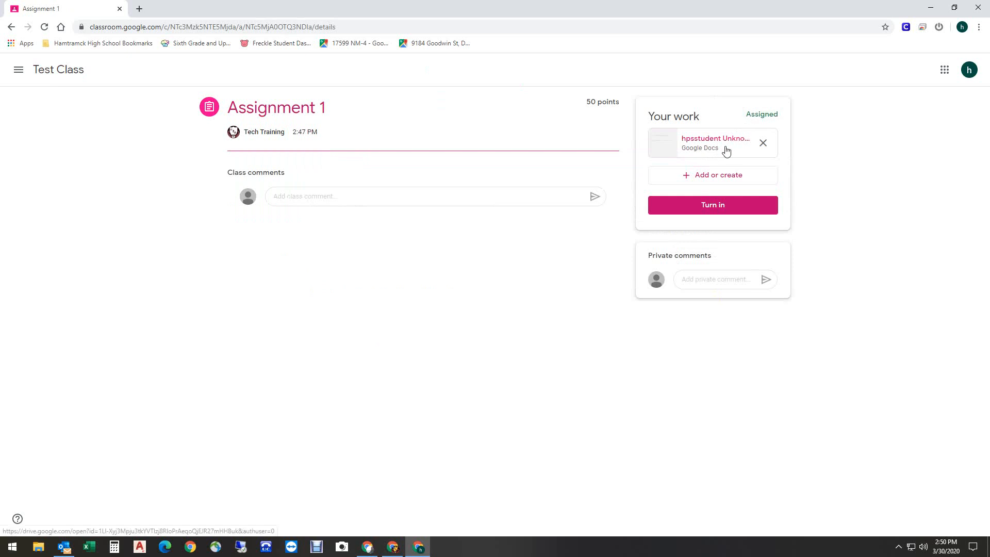
- Review the options for adding or creating work, and open the student's attached copy of Test Assignment #1 in Google Docs
click(692, 177)
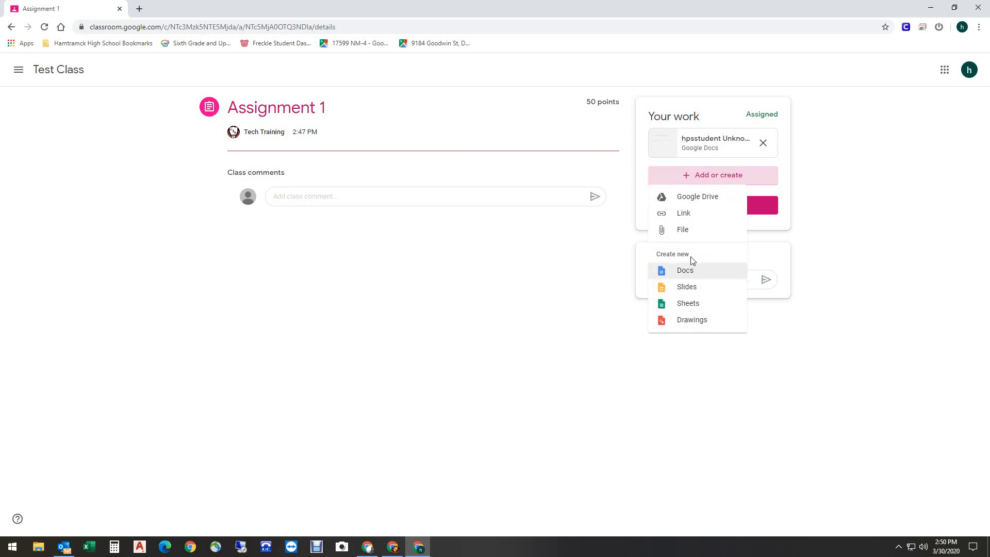
click(687, 142)
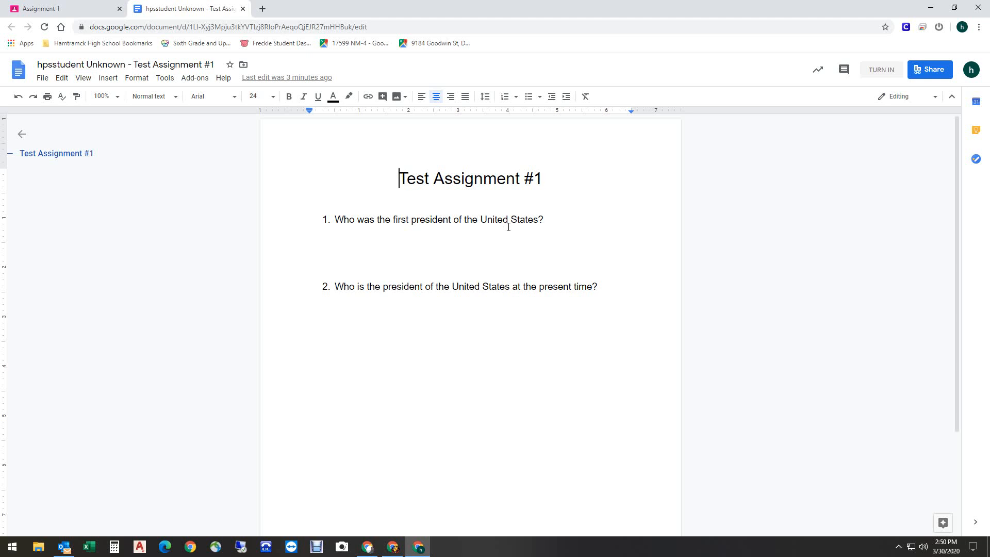
- Answer question 1 with "Washington" and question 2 with "Trump" in the student's document, and turn in Assignment 1
click(341, 241)
text(Washington)
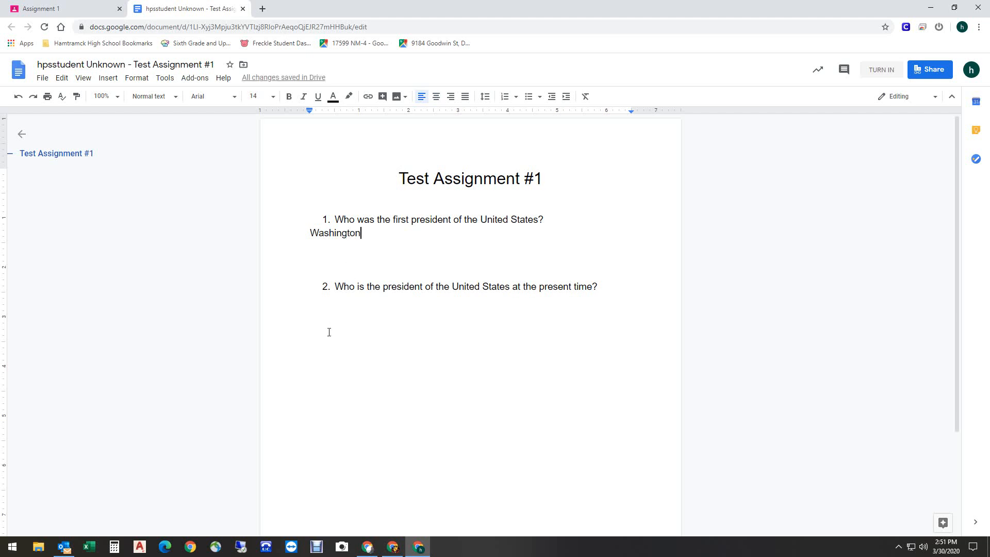
click(333, 317)
key(Return)
key(Return)
text(Trump)
click(874, 76)
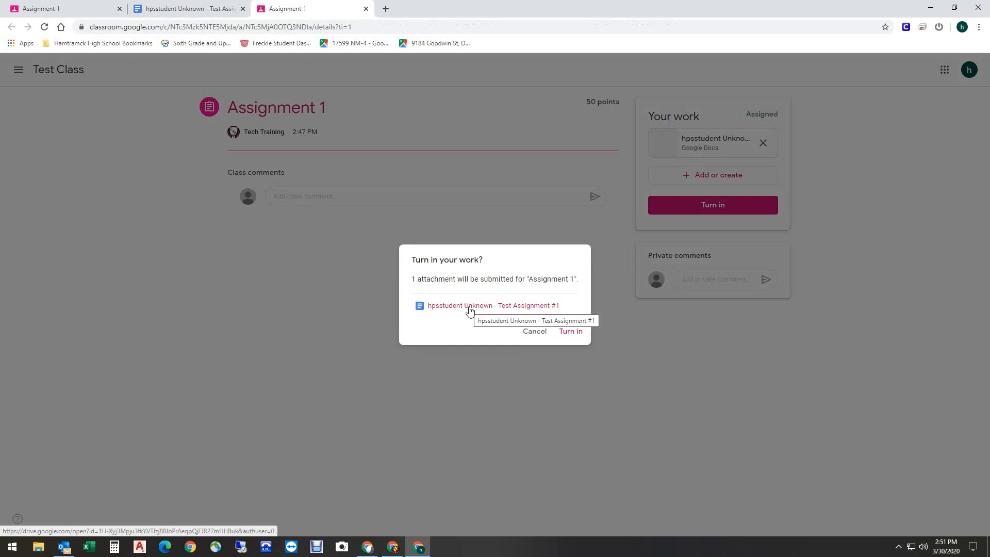
click(577, 336)
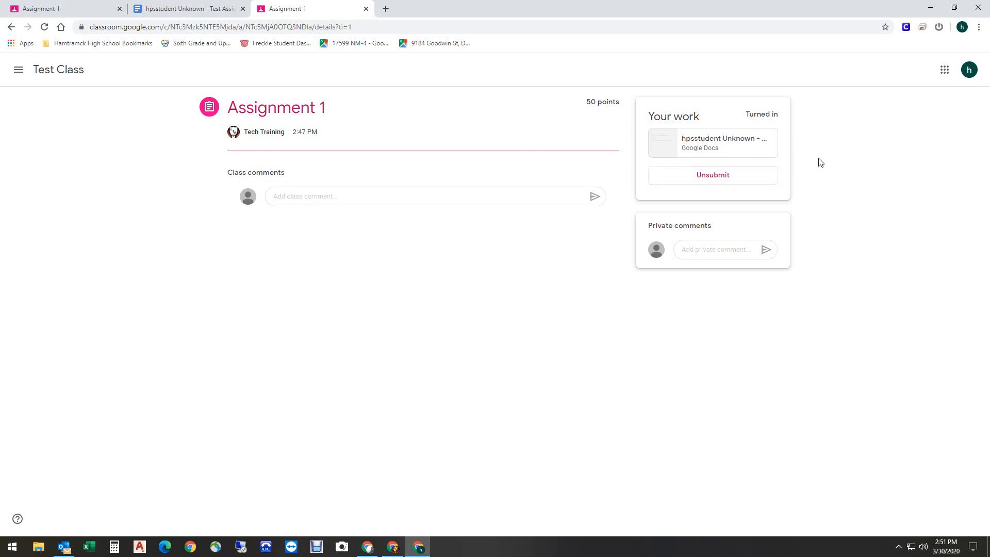
- Check the submission status of Assignment 1 and the favorite-day question in the student's Test Class classwork list
click(66, 71)
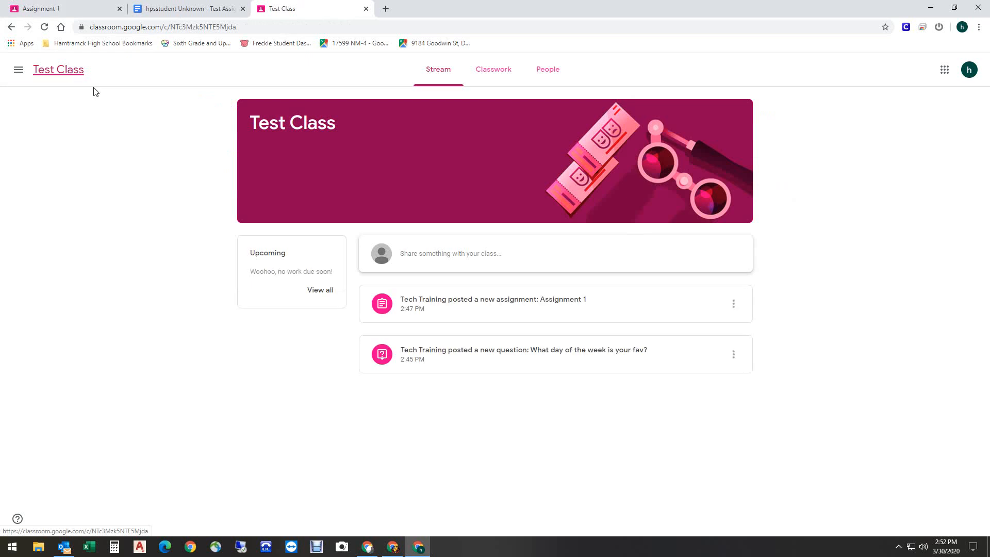
click(498, 73)
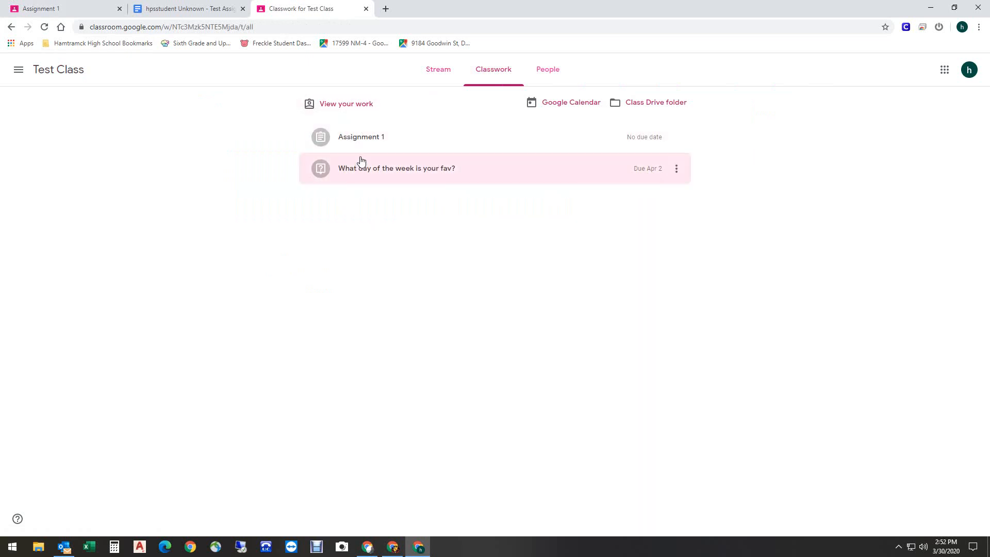
click(344, 140)
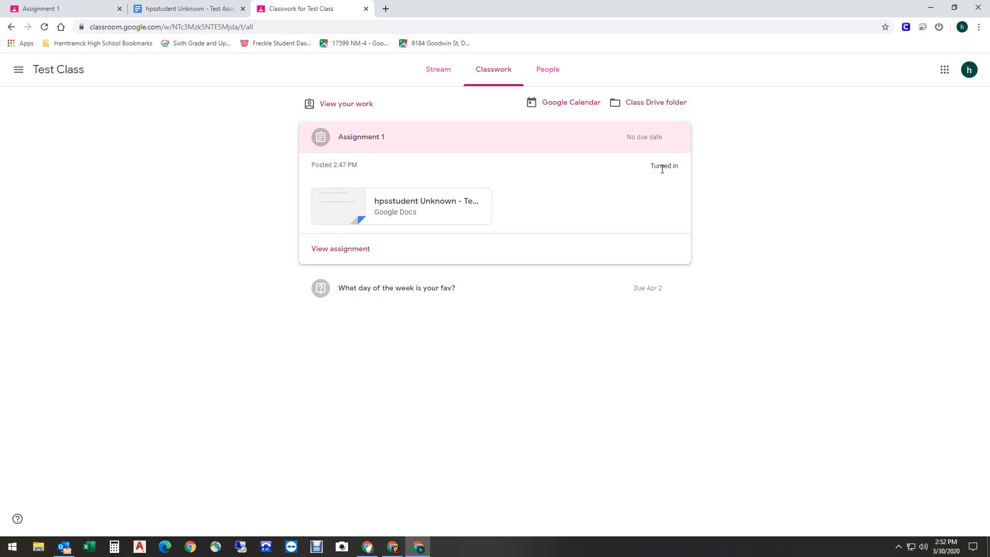
click(388, 296)
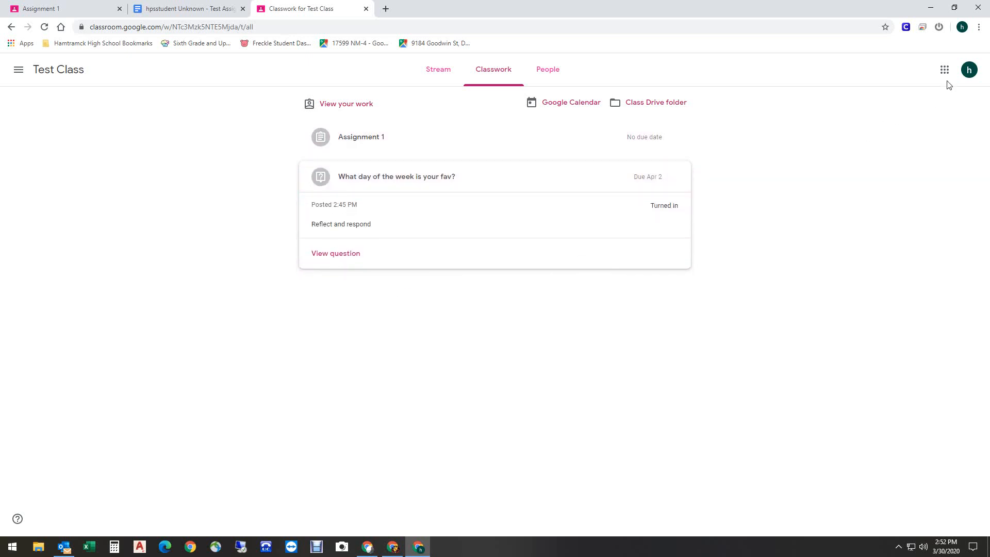
- Switch to the teacher's account and check the submission counts of both Test Class classwork items and the gradebook
click(961, 27)
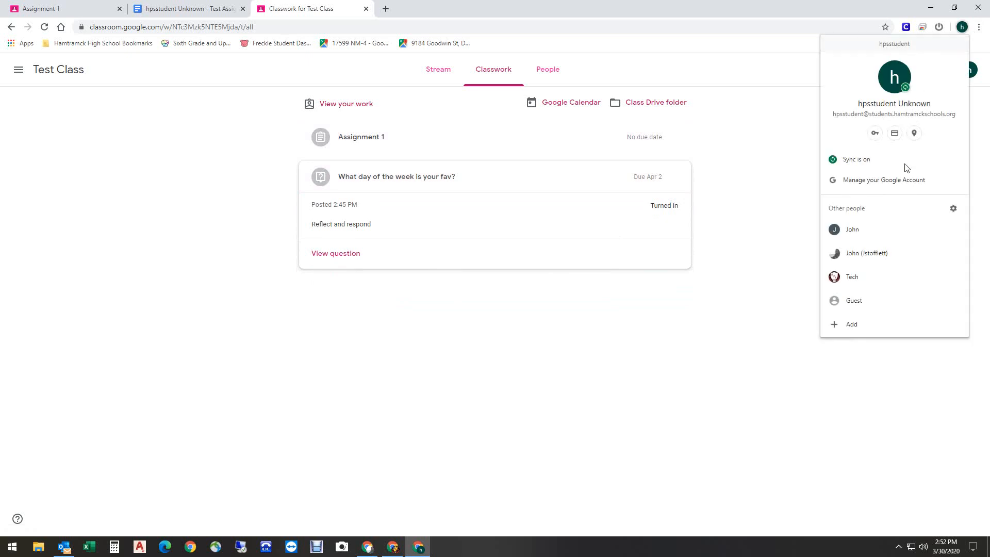
click(862, 283)
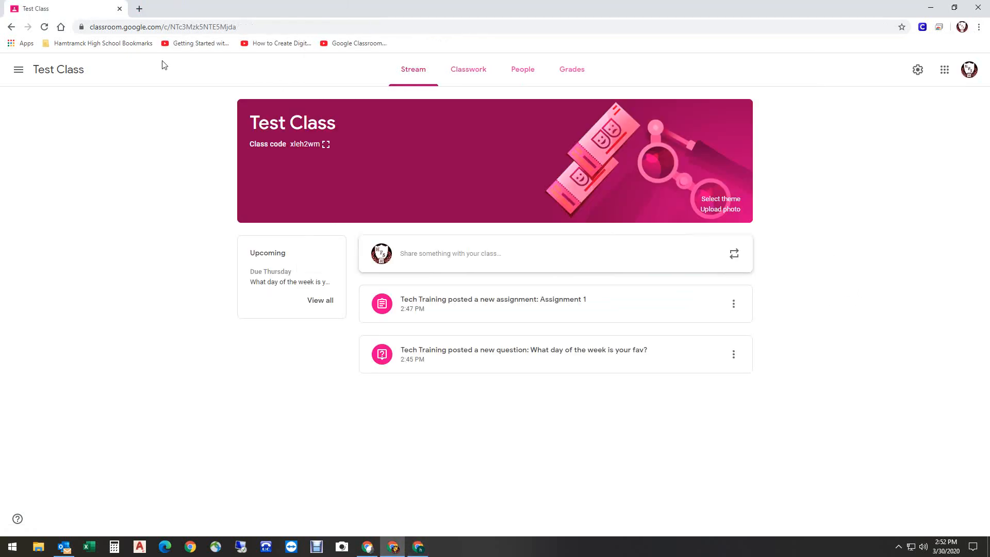
click(458, 70)
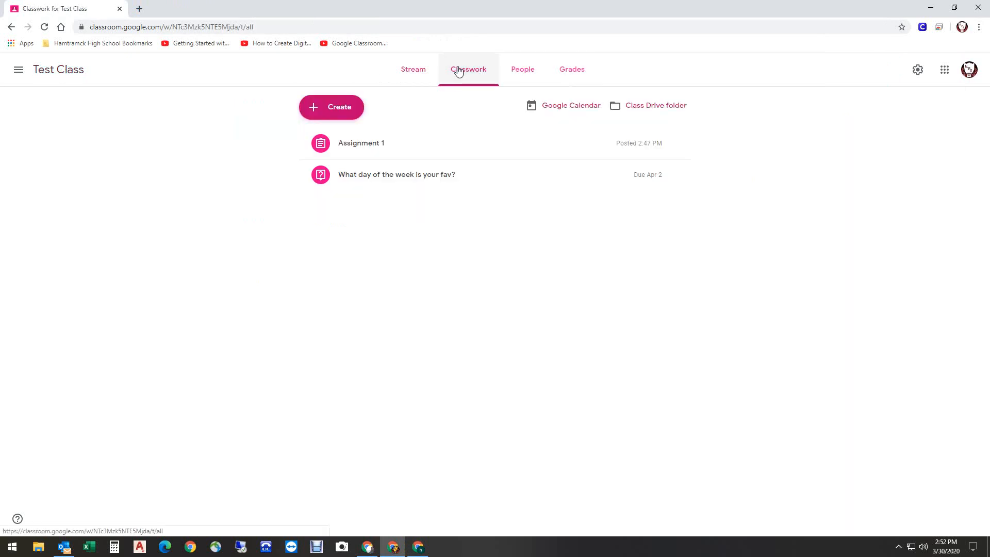
click(365, 147)
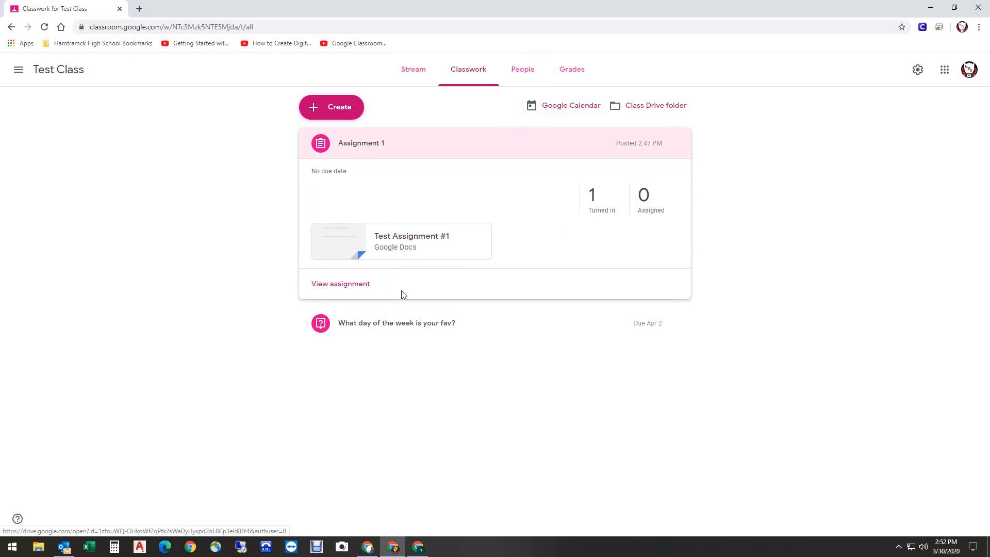
click(397, 326)
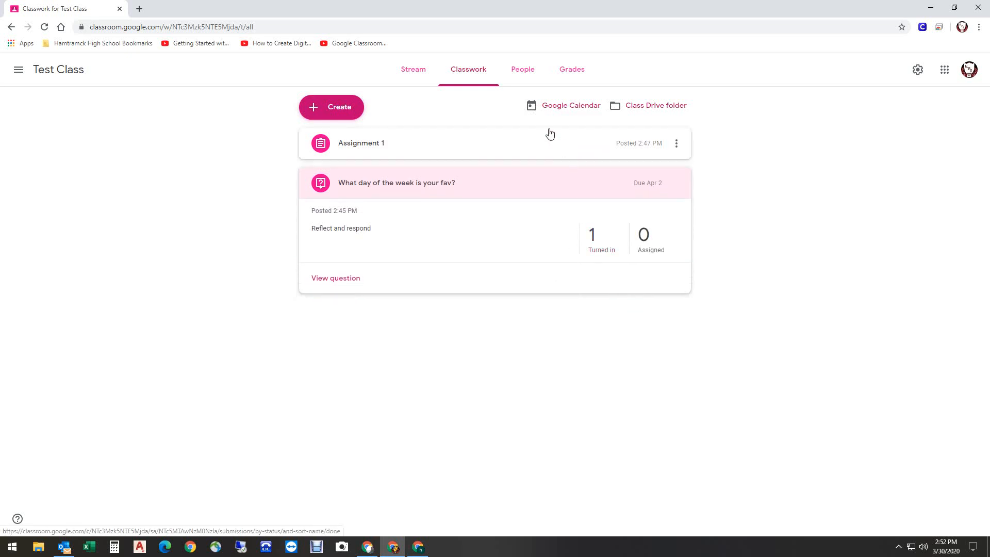
click(585, 70)
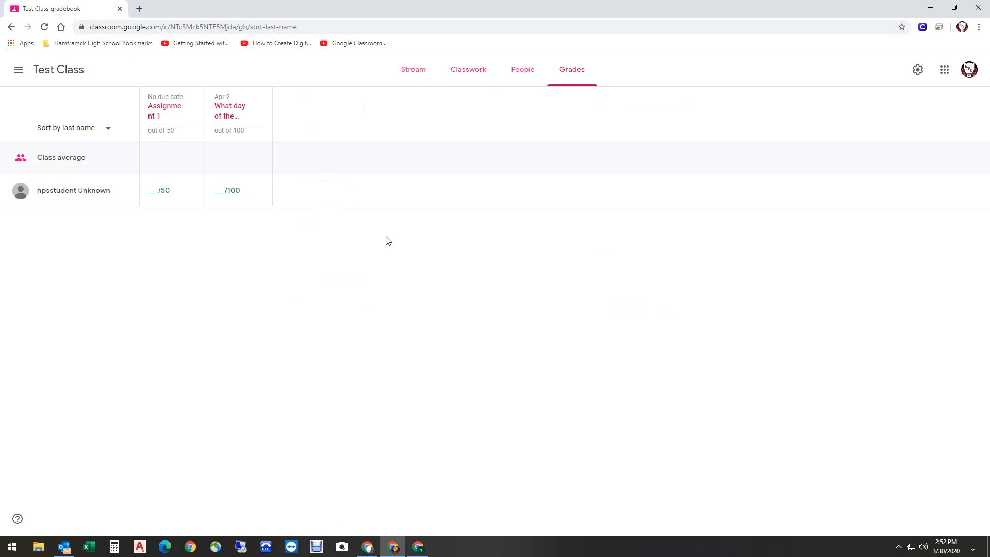
- Open the turned-in answers to "What day of the week is your fav?" and grade the selected student's answer 100 out of 100
click(468, 71)
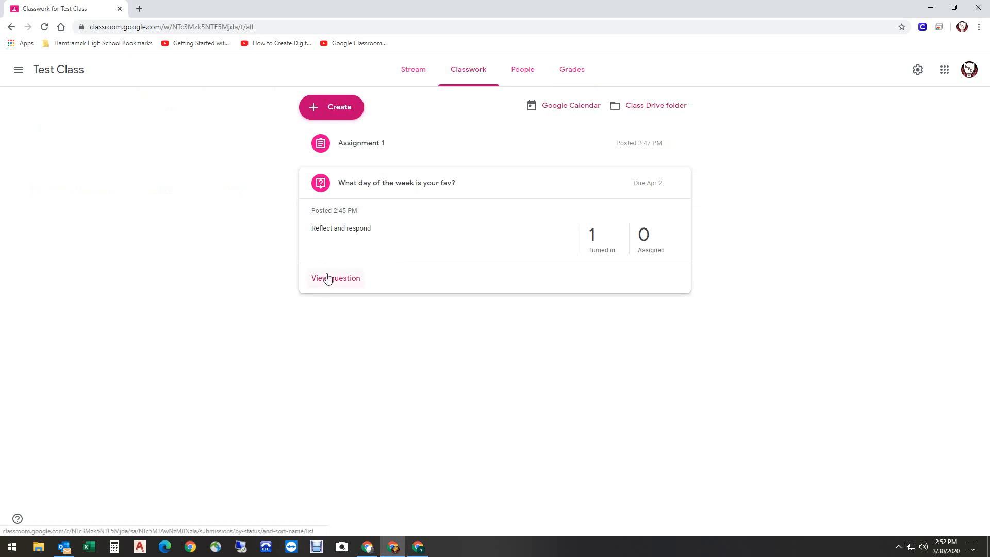
click(354, 185)
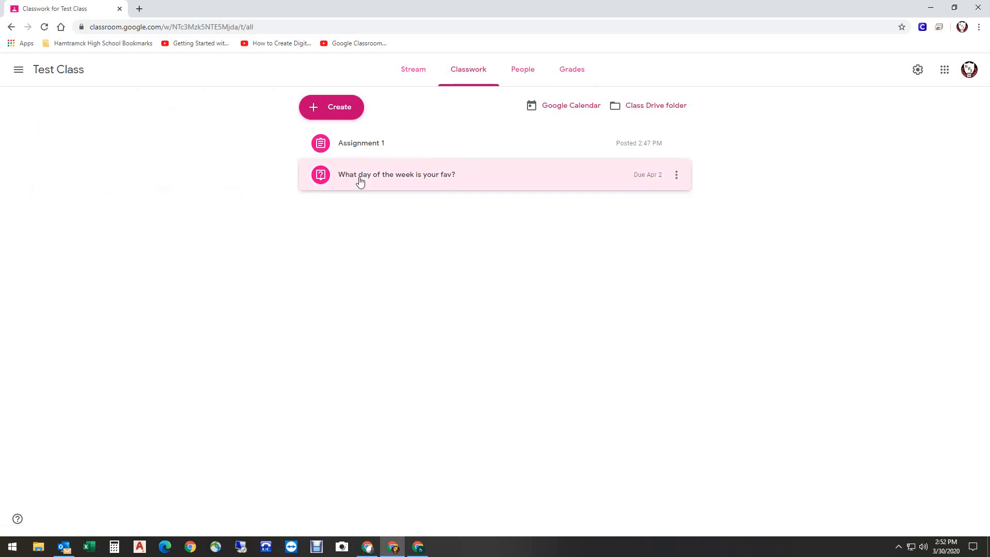
click(359, 177)
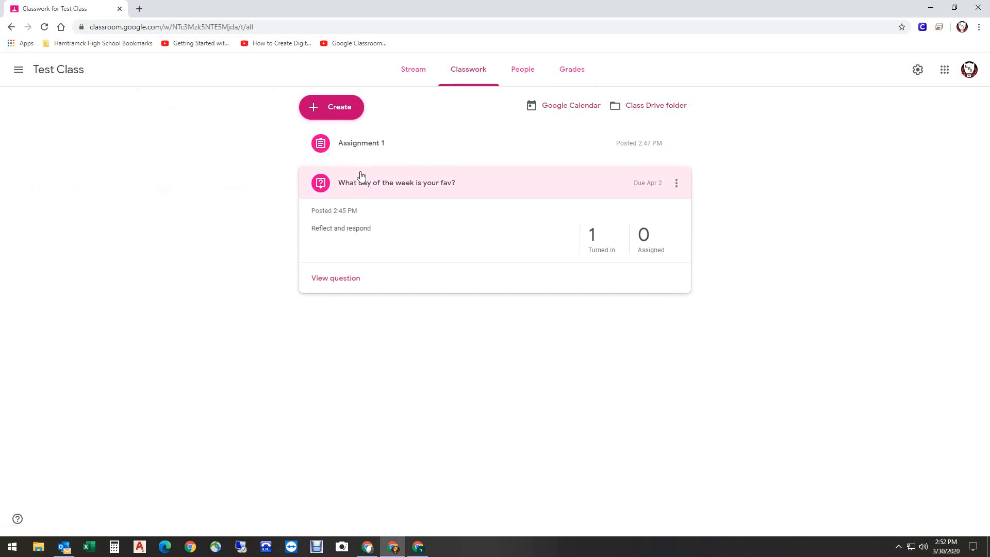
click(595, 252)
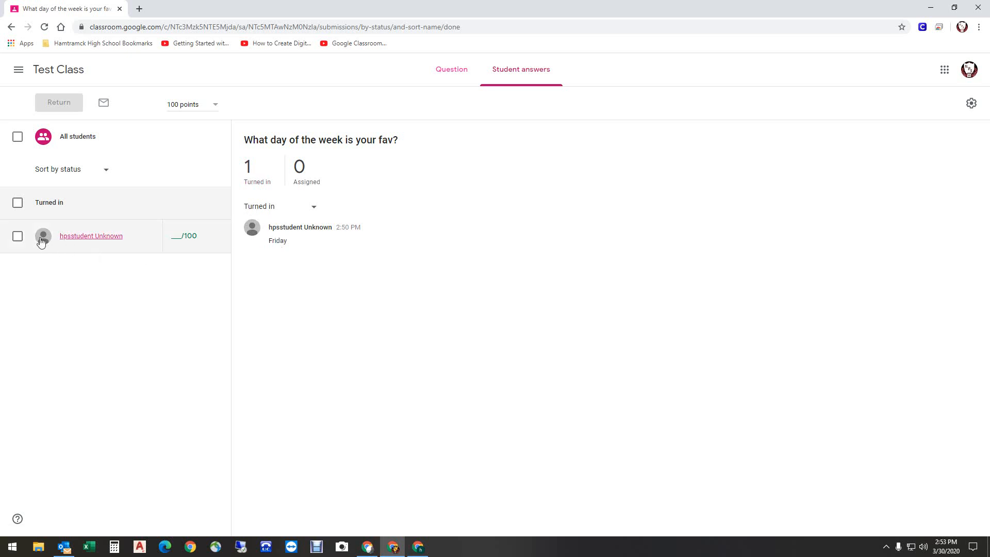
click(18, 238)
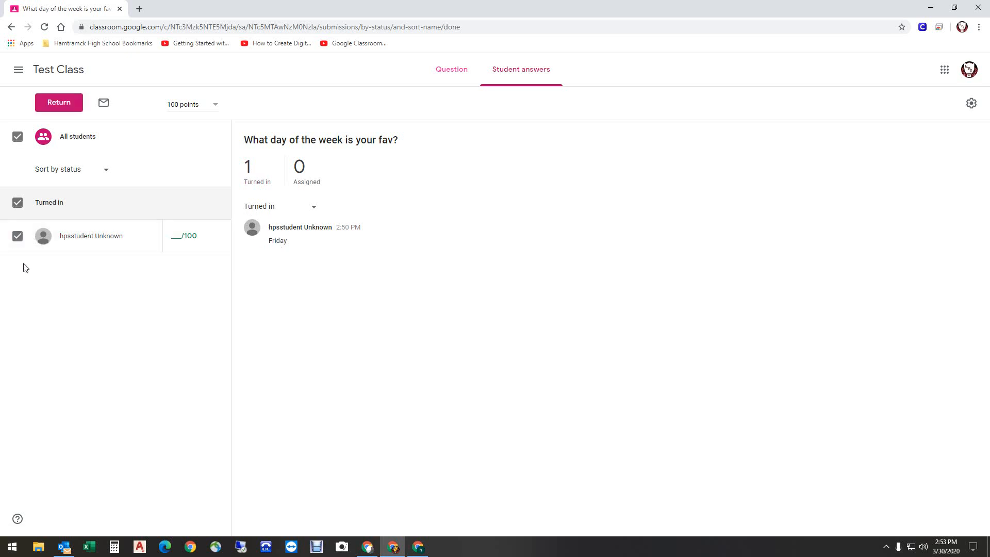
click(170, 238)
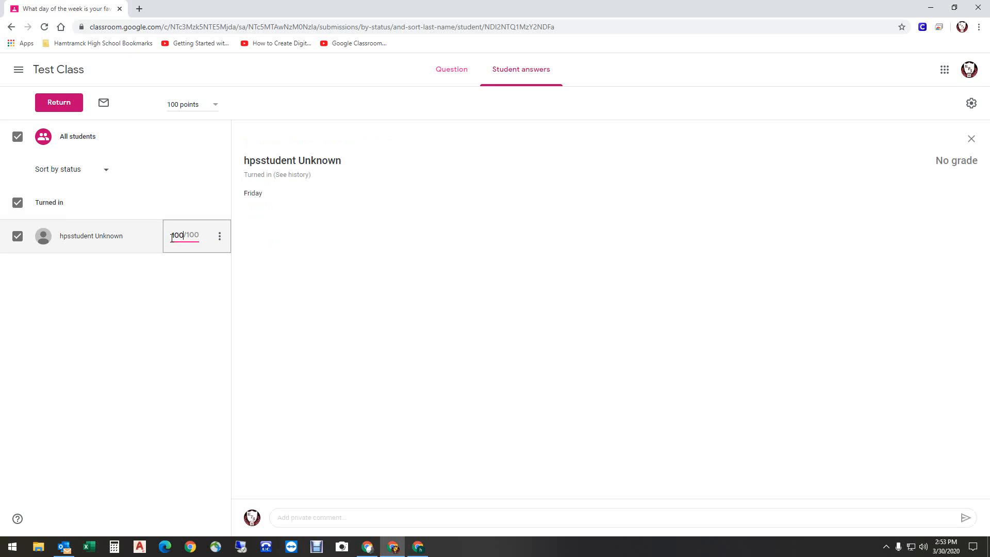
key(Return)
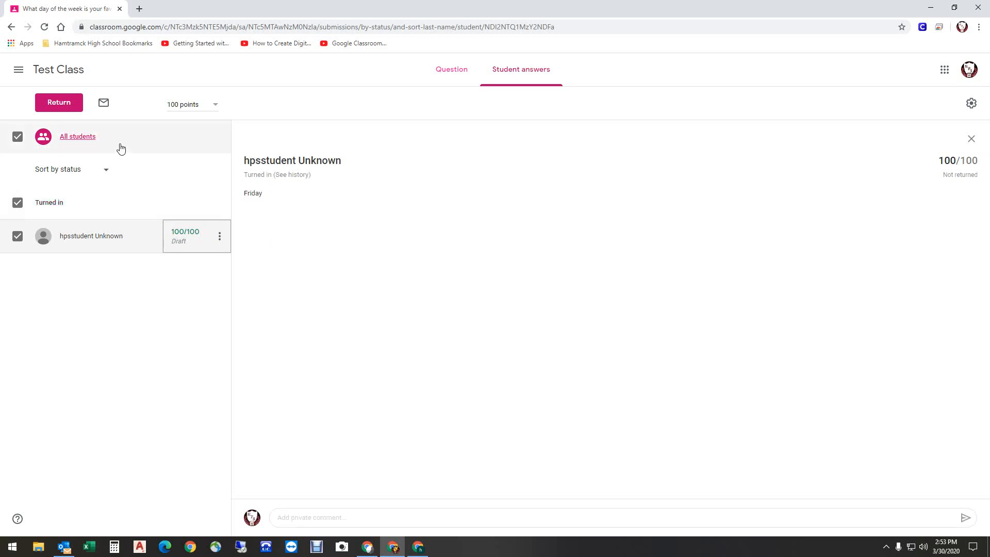
- Return the graded question answer to the student without a private comment
click(218, 241)
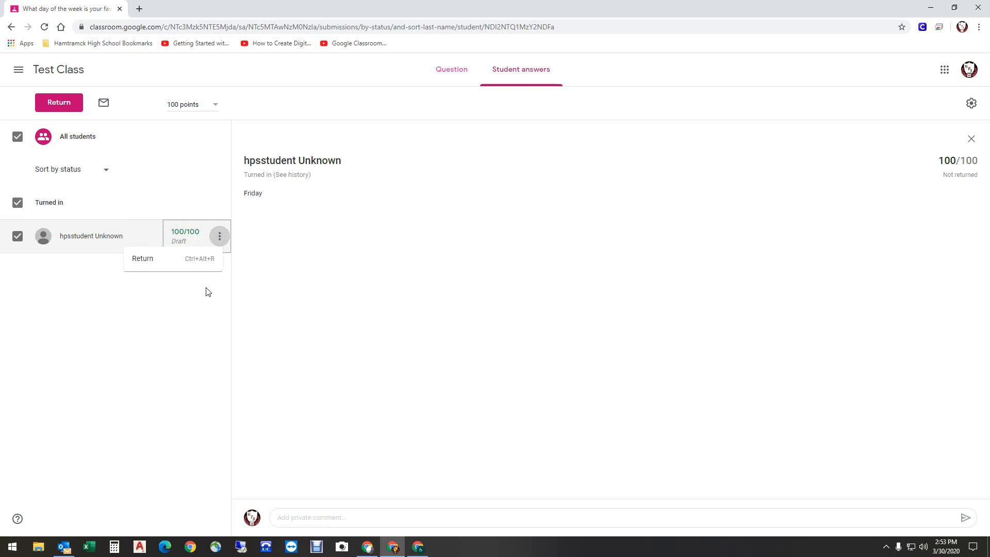
click(152, 259)
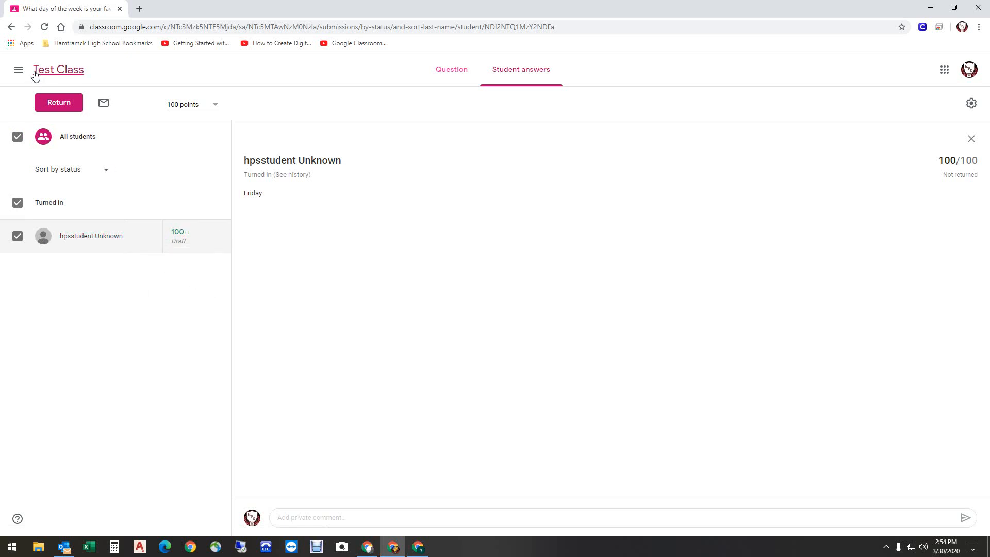
click(54, 103)
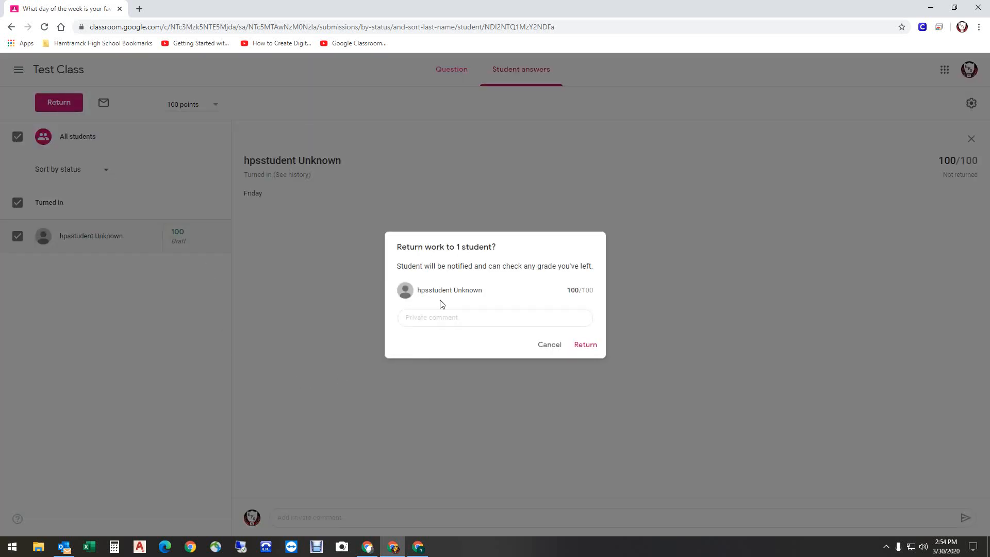
click(587, 345)
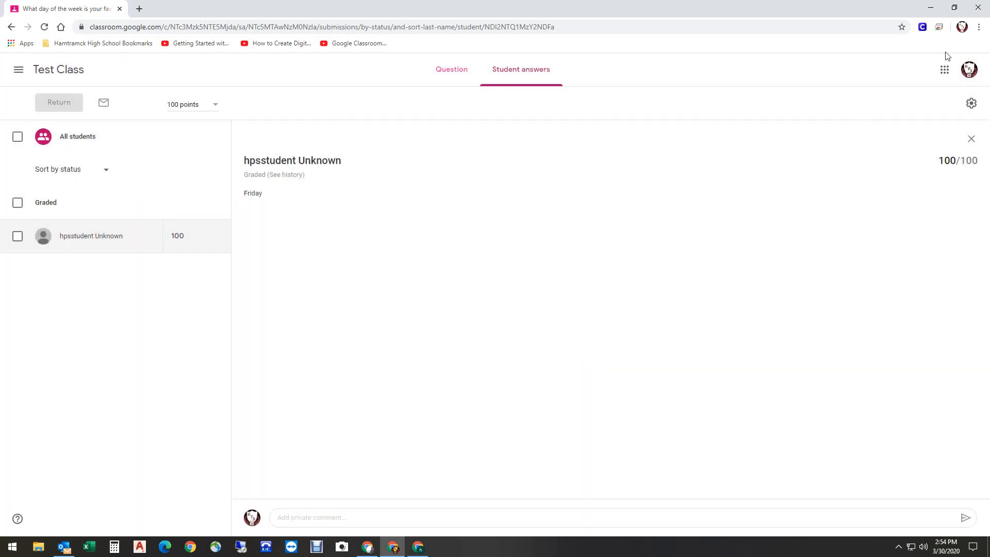
- Switch to the student's account and open the favorite-day question's full view to check the returned grade
click(962, 27)
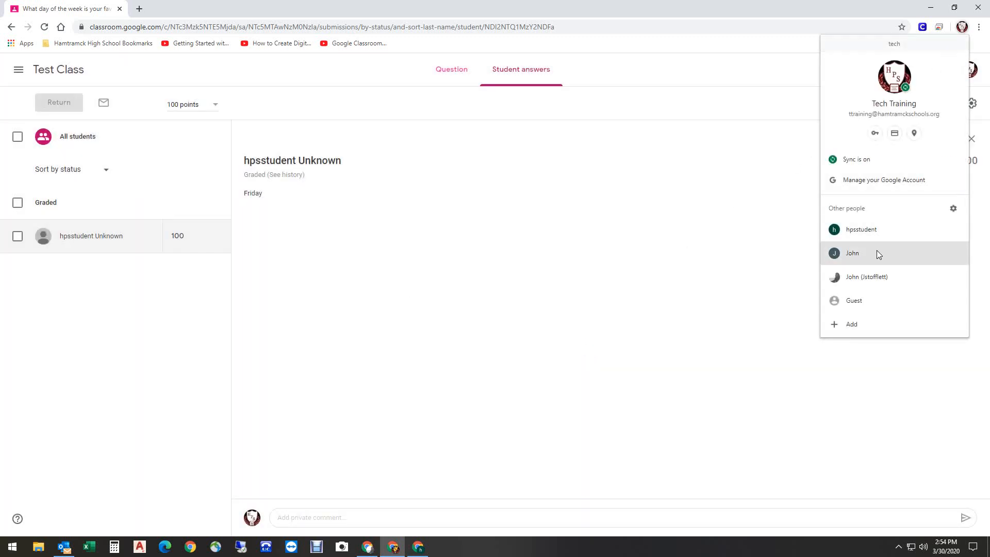
click(872, 224)
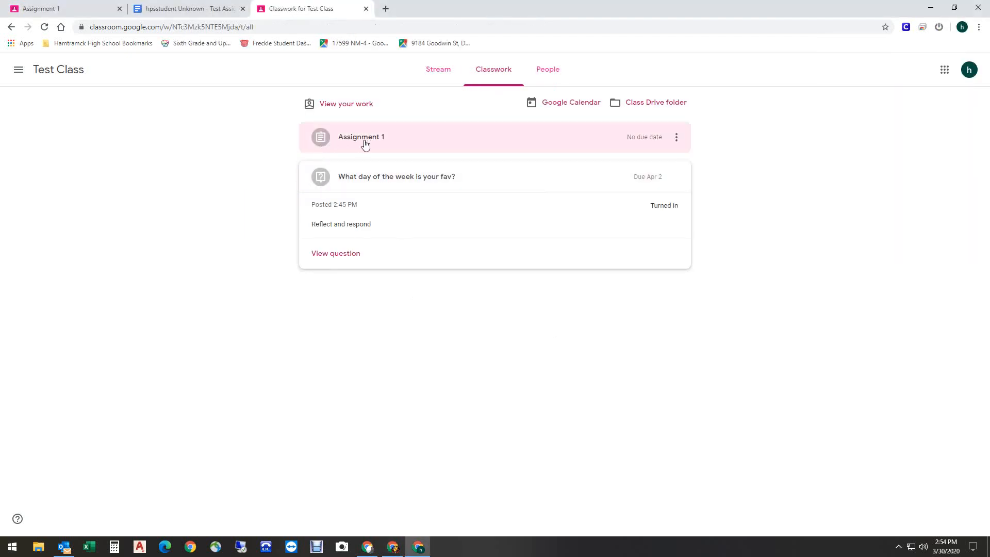
click(360, 183)
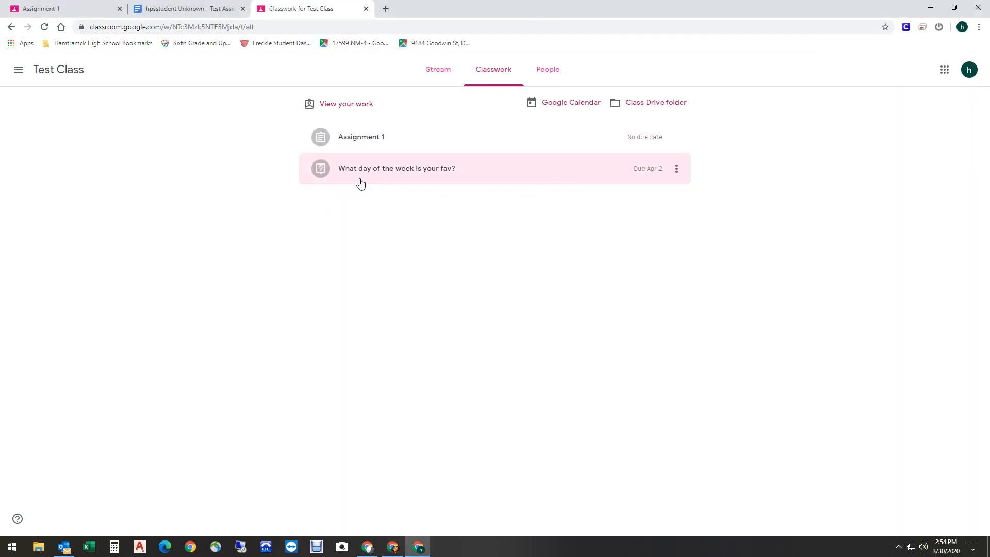
click(360, 184)
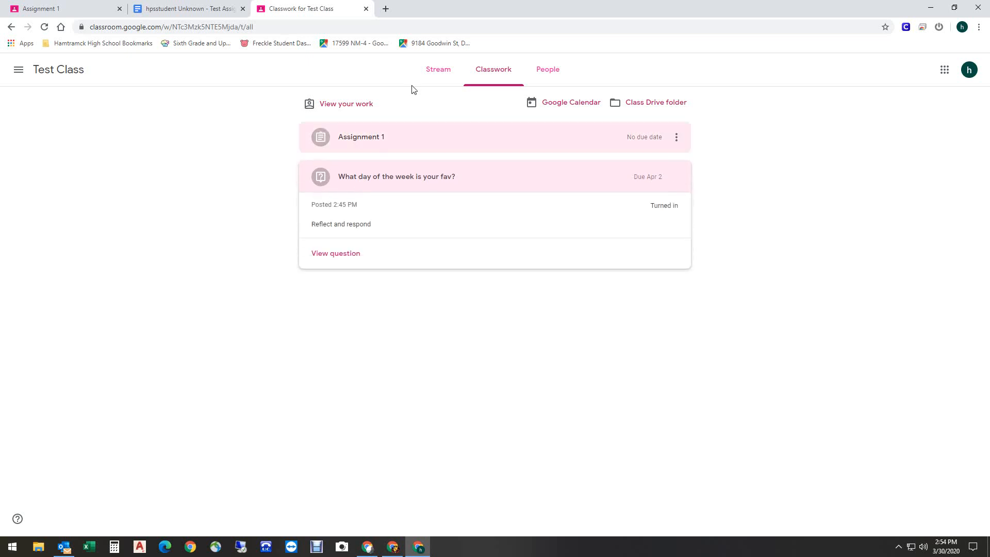
click(336, 253)
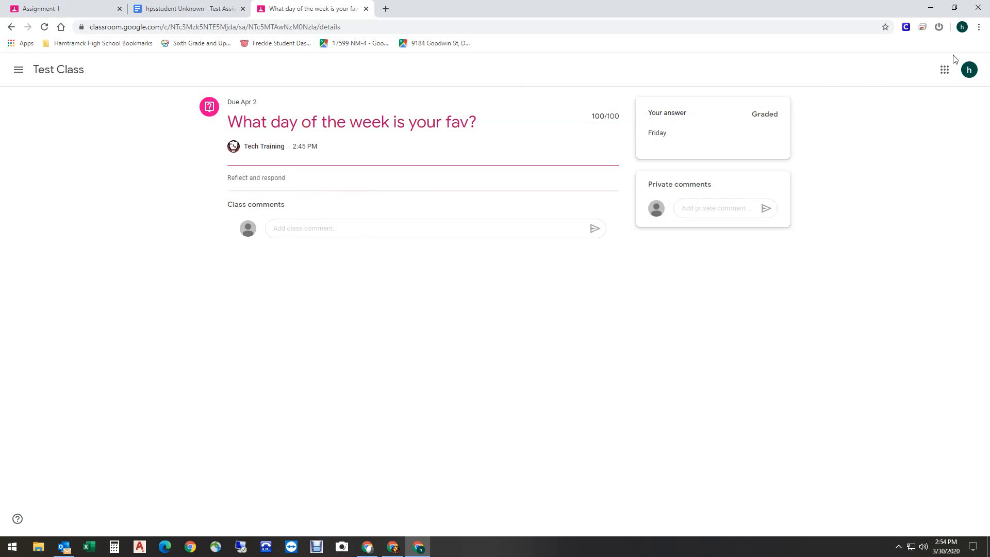
- Switch back to the teacher's account and open the turned-in student work for Assignment 1 from the Test Class classwork list
click(961, 27)
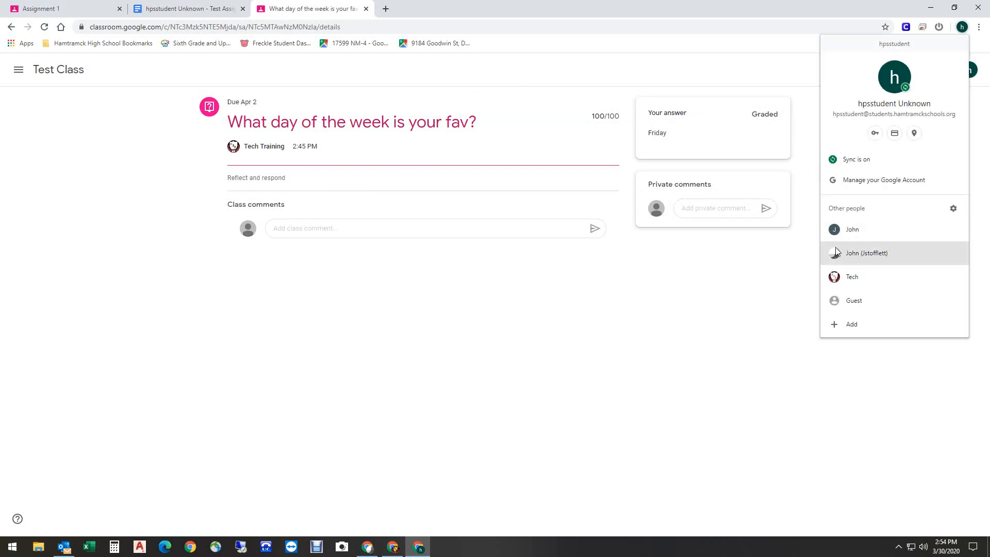
click(851, 277)
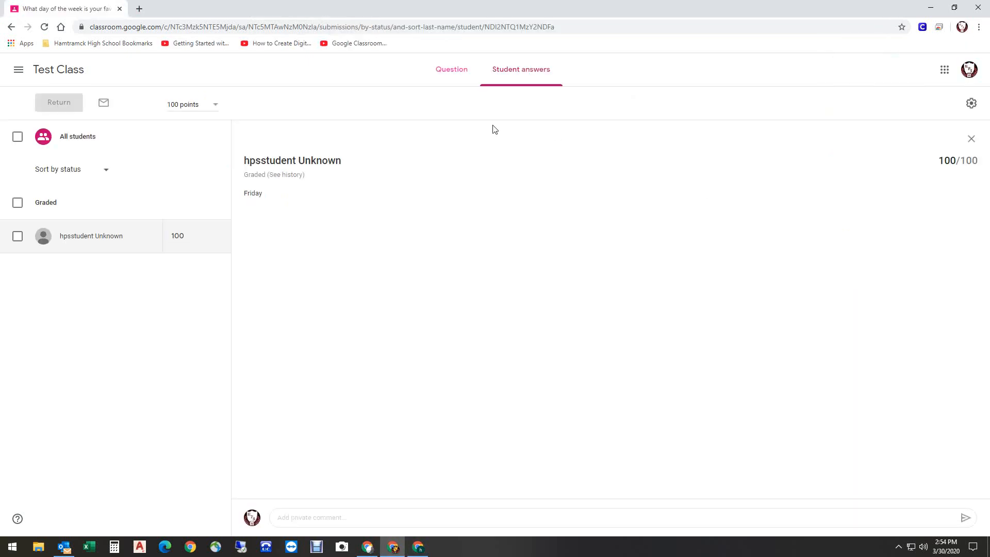
click(77, 69)
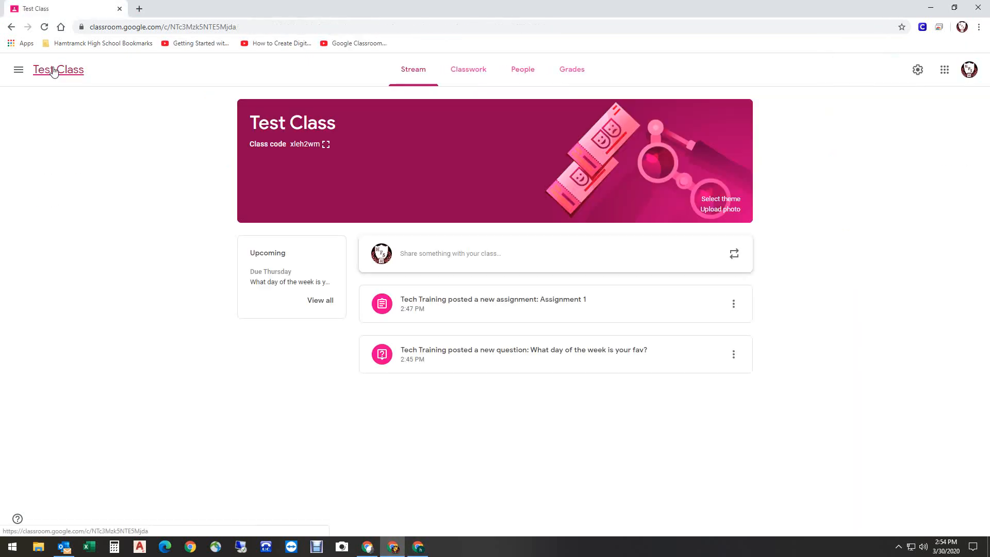
click(462, 71)
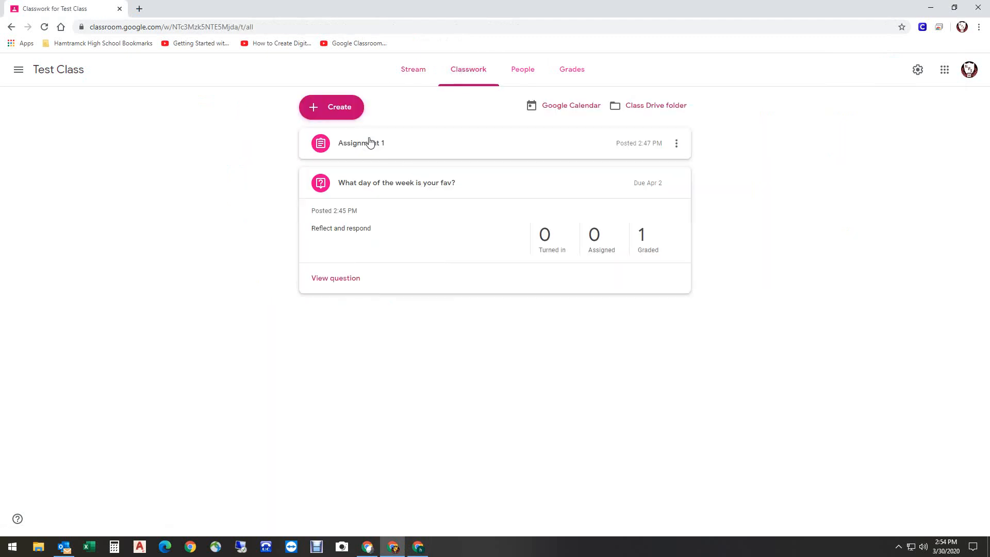
click(370, 142)
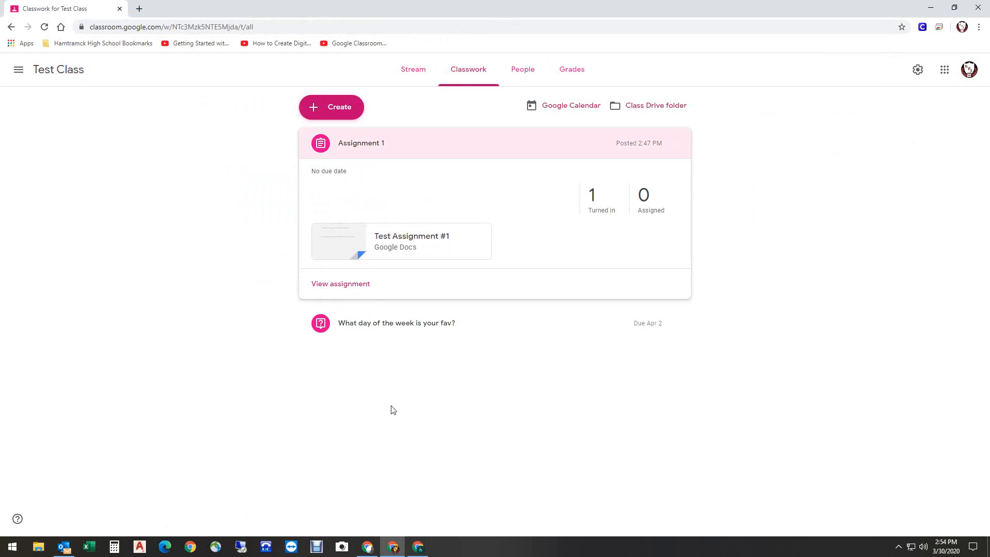
click(588, 200)
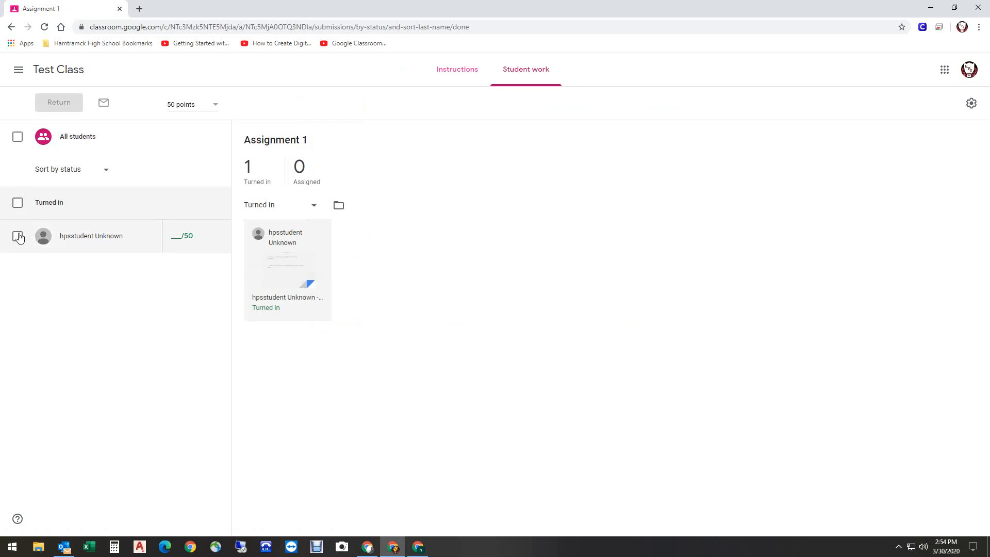
- Open the student's turned-in document for Assignment 1, grade it 50 out of 50, and return it to the student
click(277, 264)
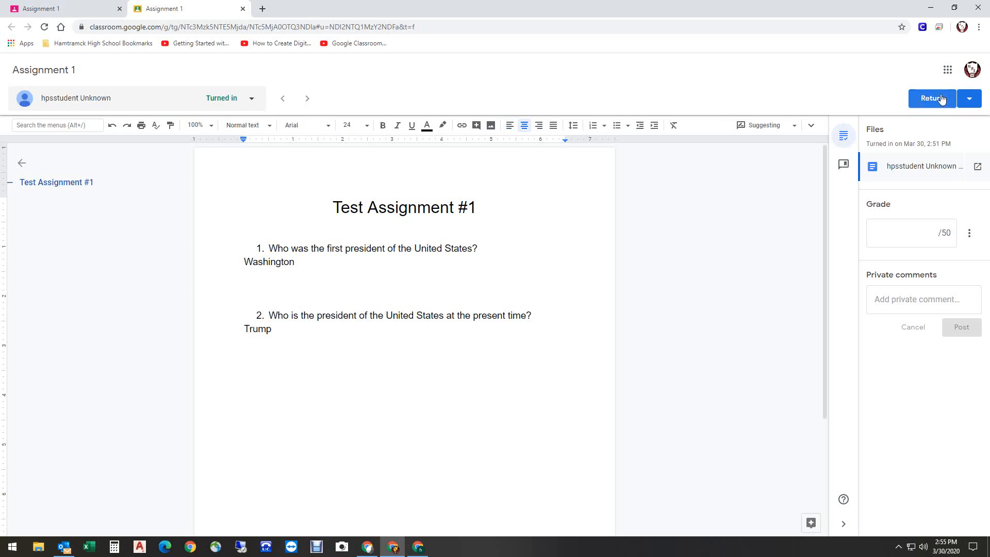
click(930, 234)
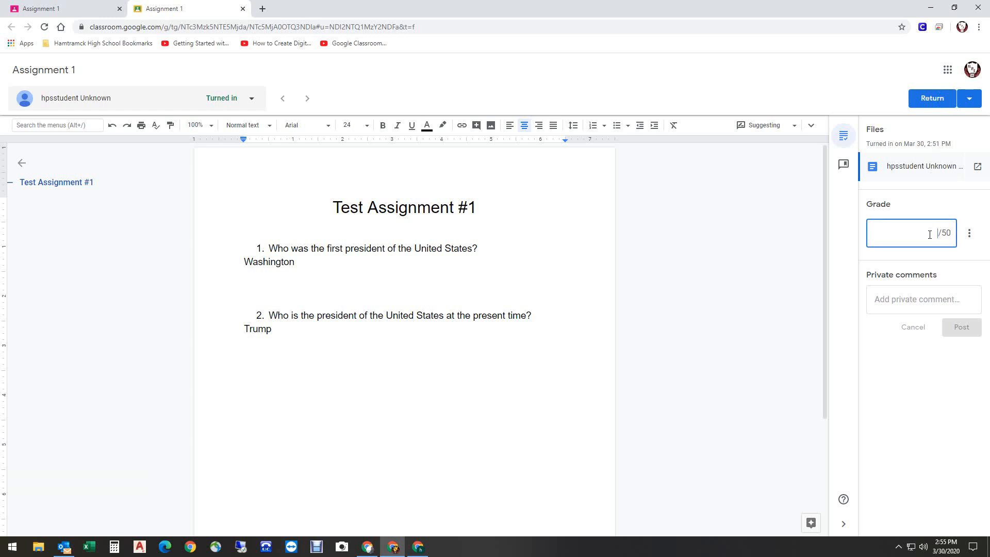
text(50)
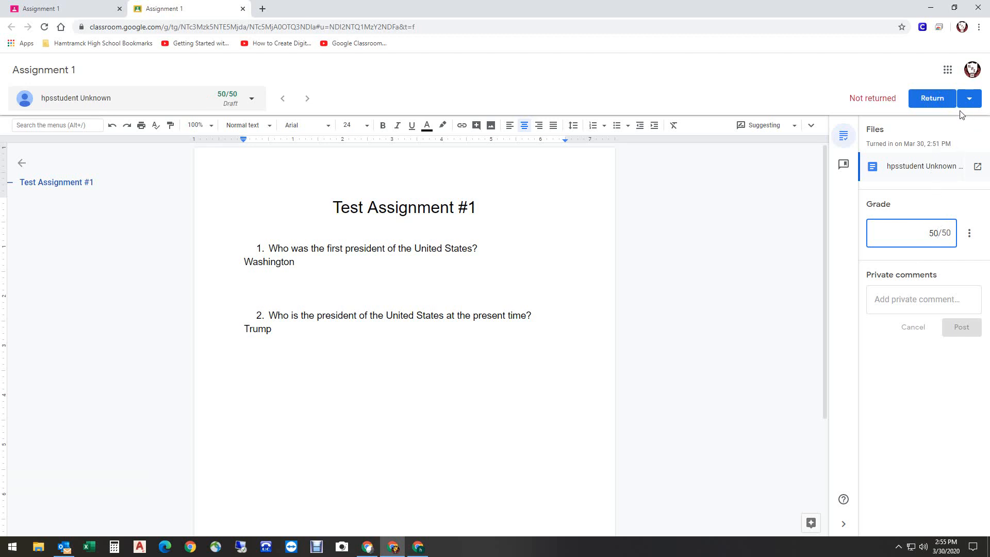
click(939, 98)
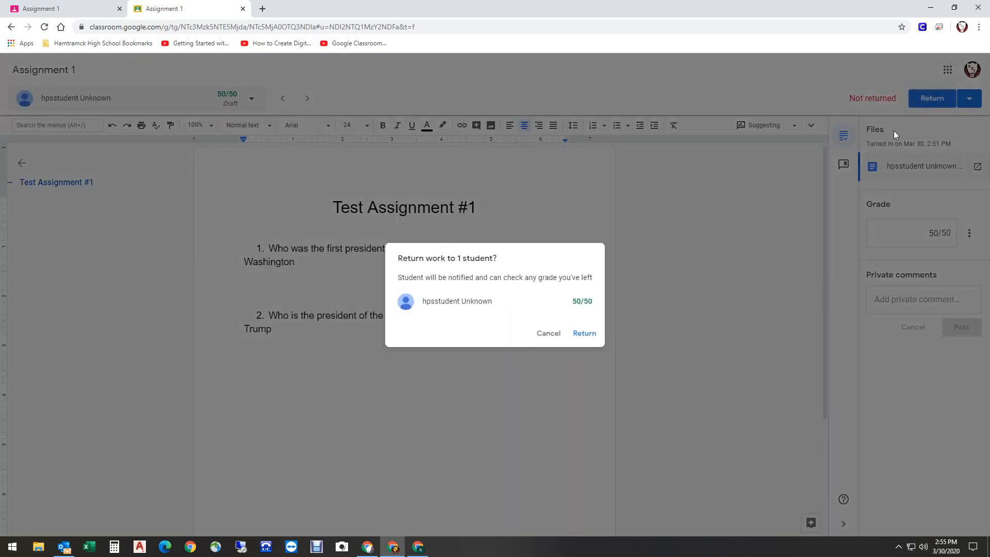
click(581, 335)
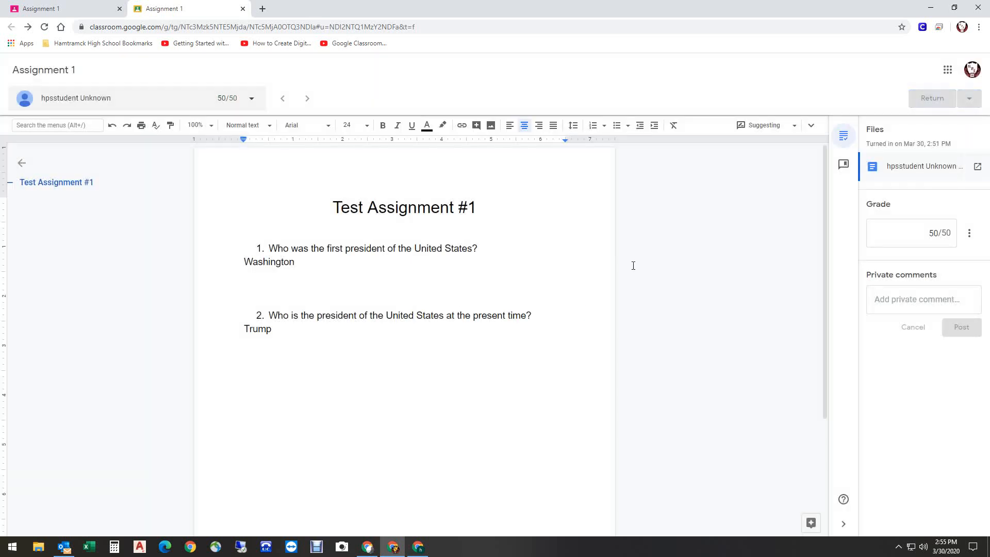
- Go back to the Test Class page and open the class gradebook to check the recorded grades
click(47, 9)
click(504, 83)
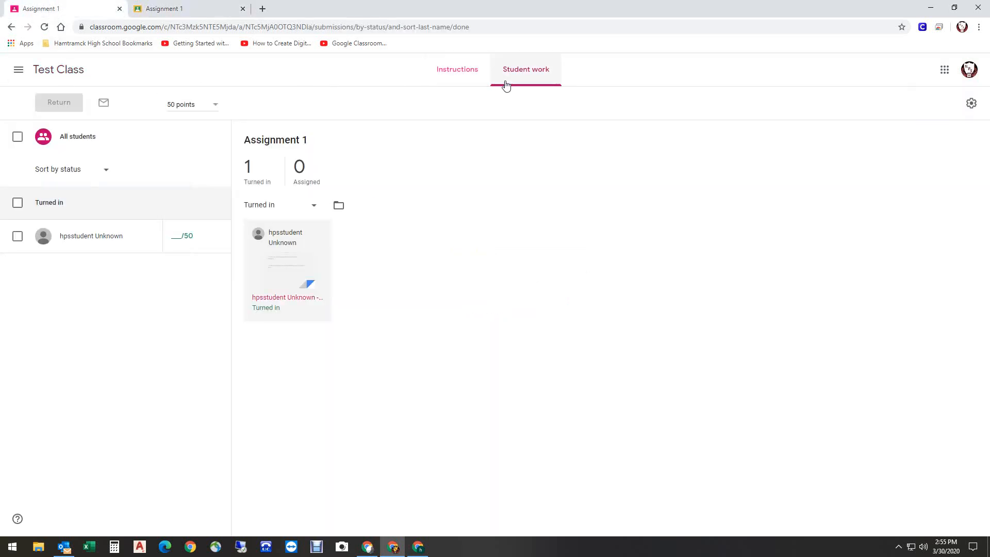
click(42, 75)
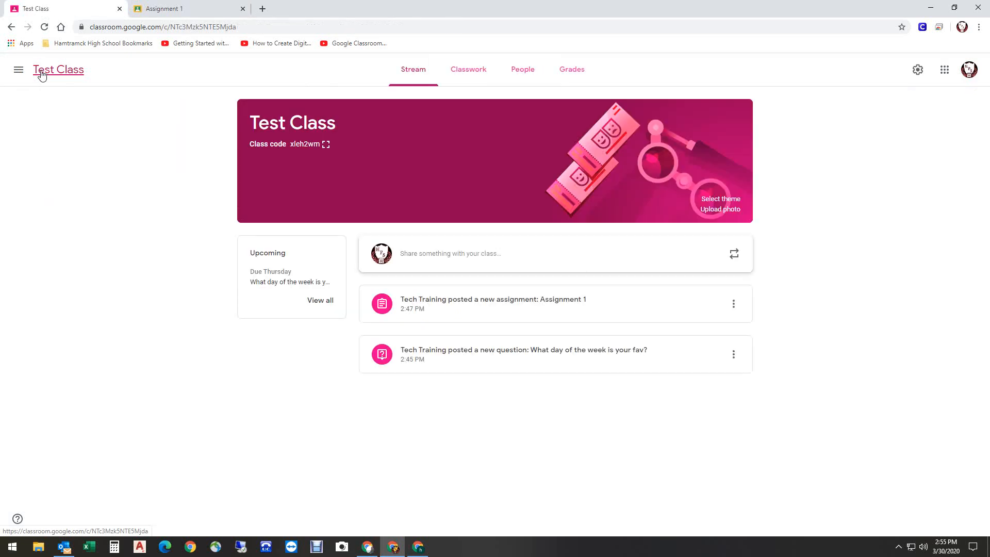
click(567, 72)
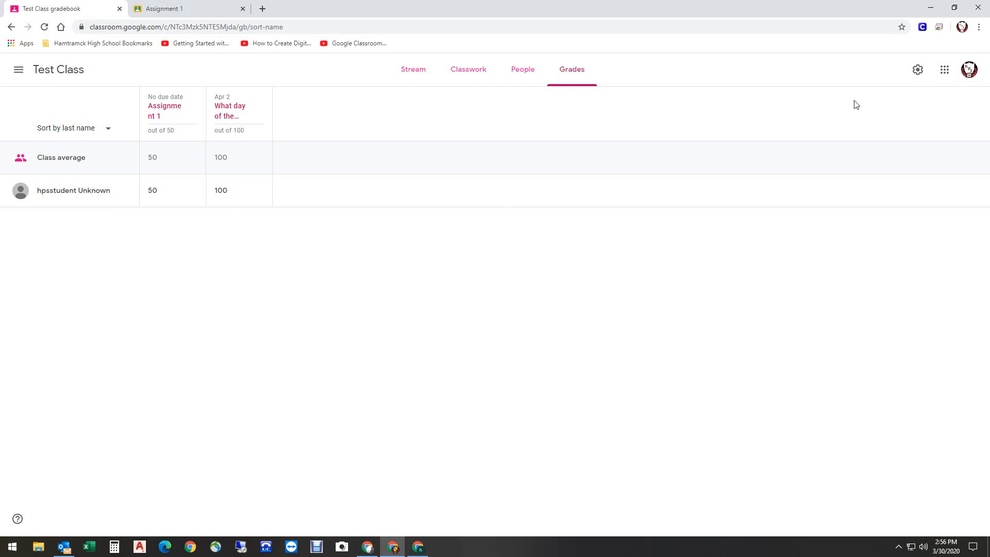
- Switch to the student's account and open the classwork list of Test Class
click(961, 27)
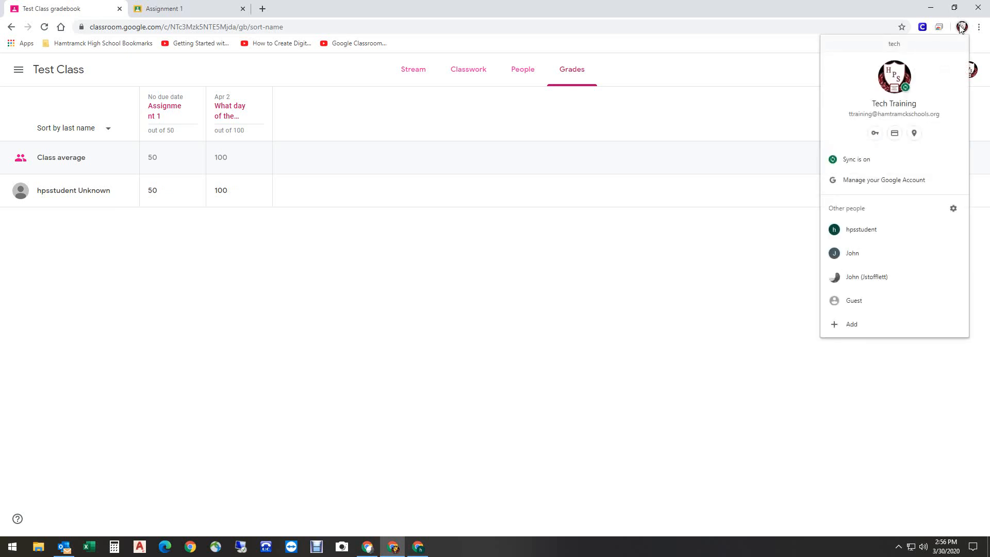
click(858, 229)
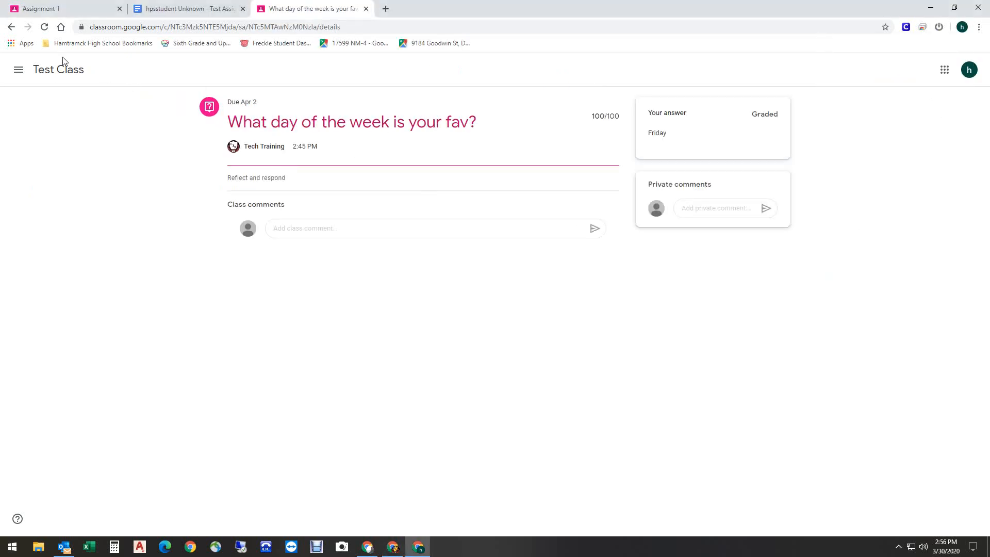
click(56, 71)
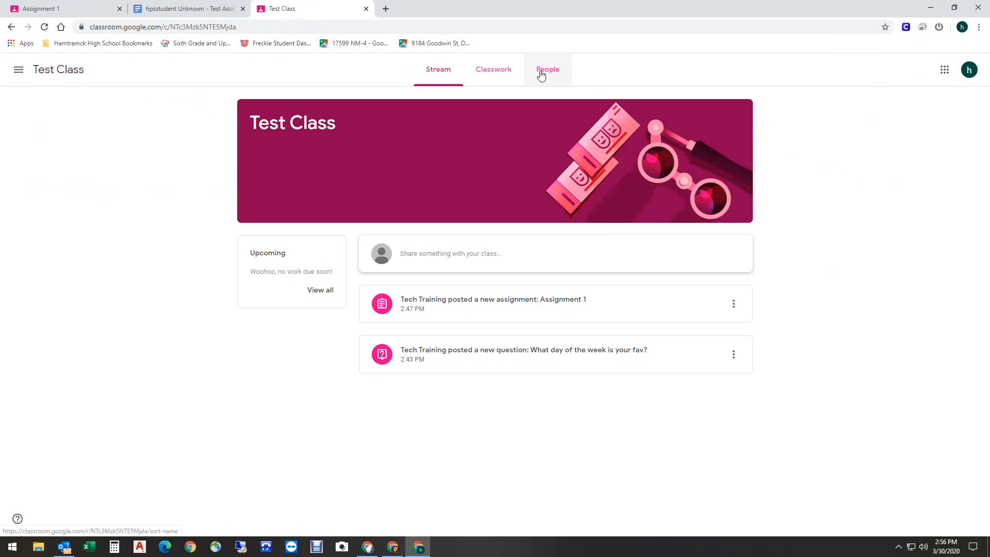
click(506, 69)
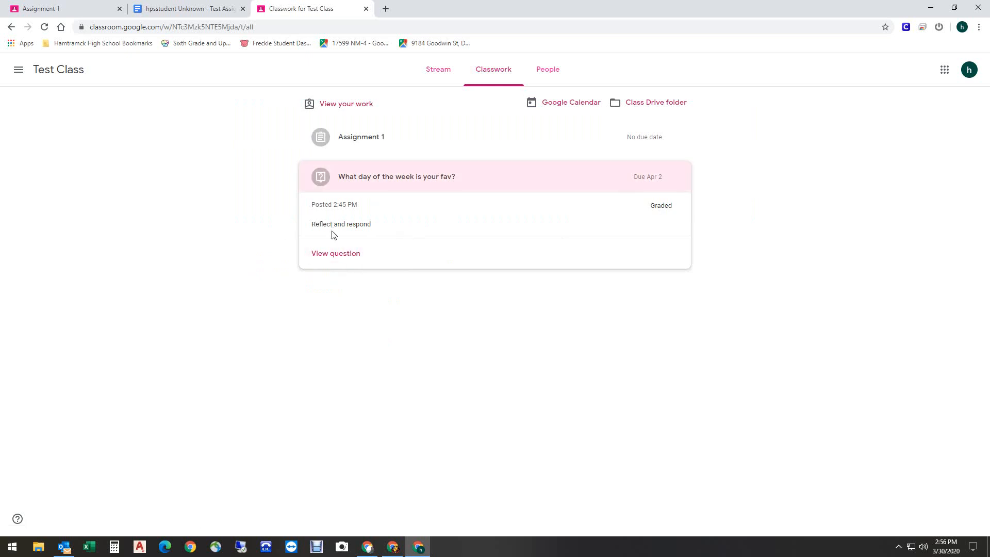
- Expand Assignment 1 in the student's classwork list to check its status and open the returned document
click(359, 178)
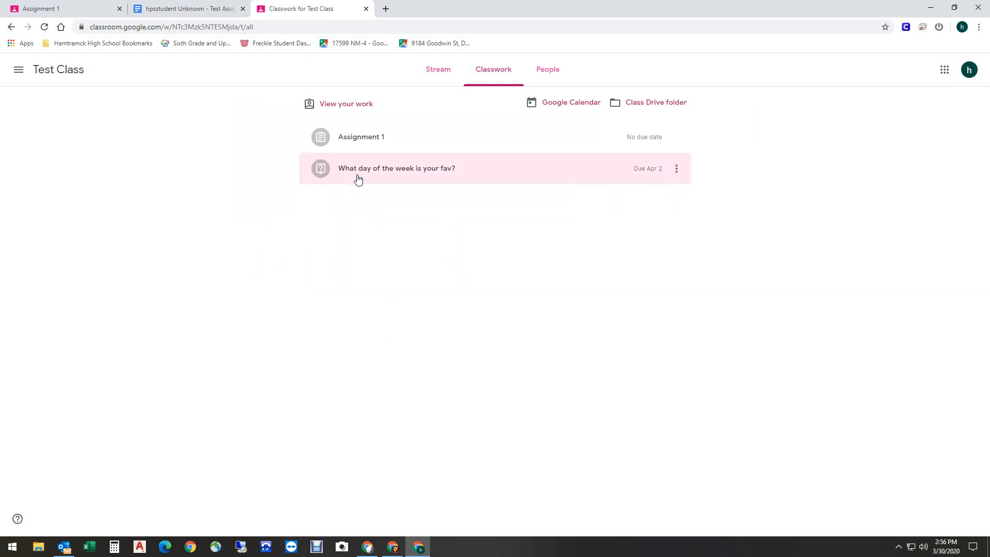
click(358, 139)
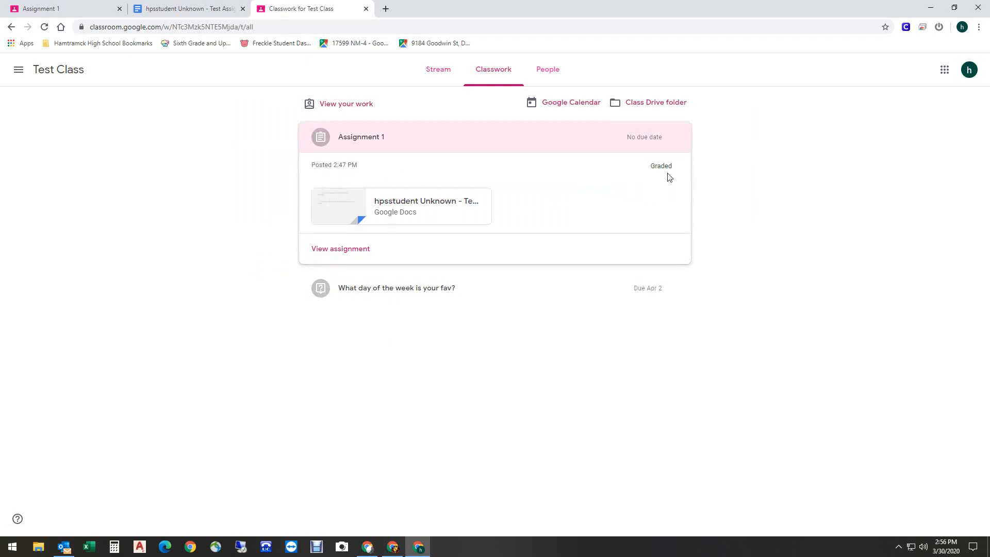
click(390, 212)
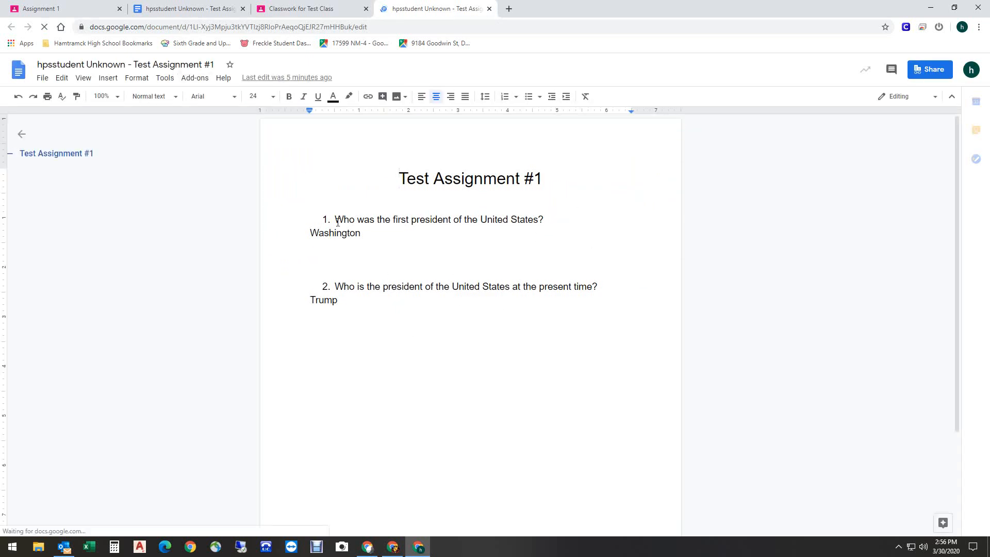
- Switch back to the teacher's account and return to the Test Class stream
click(961, 27)
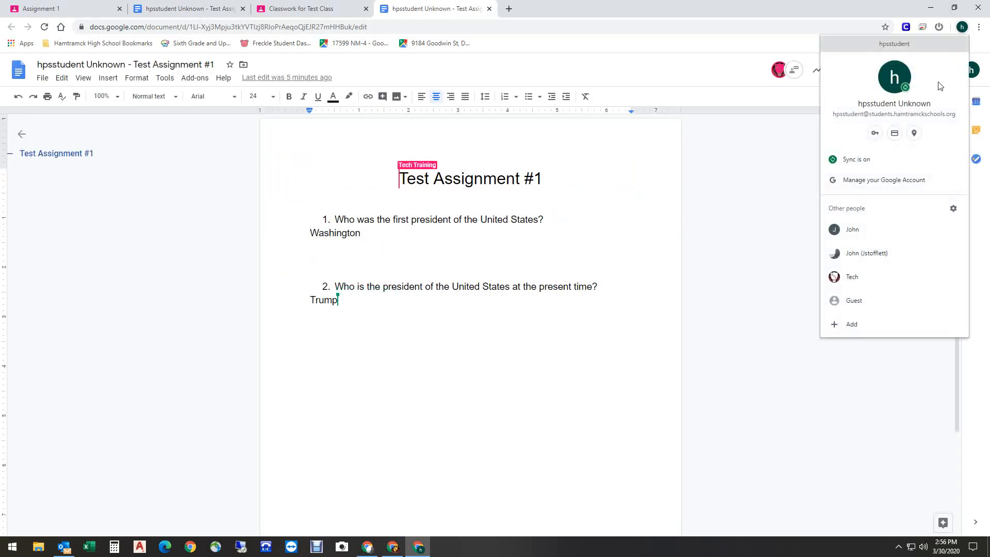
click(856, 277)
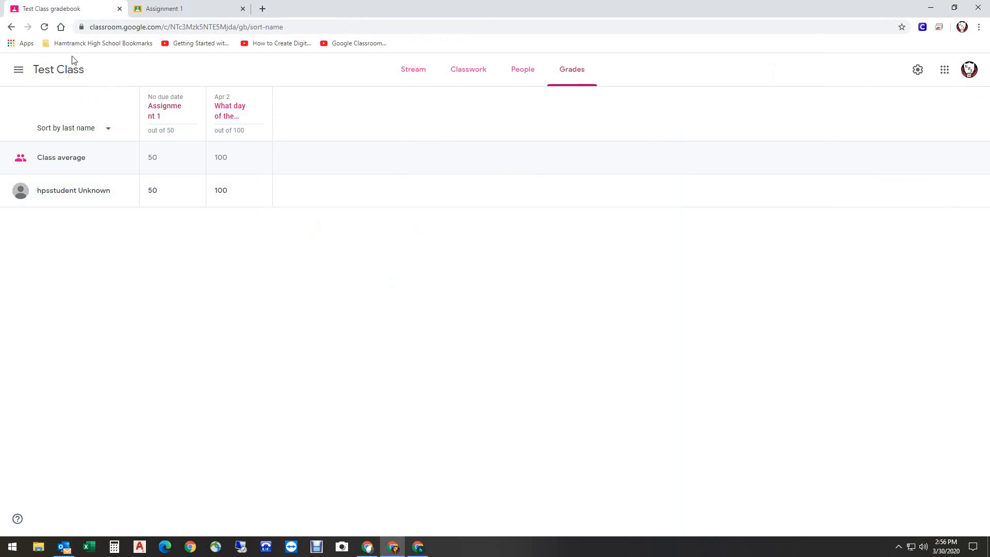
click(42, 73)
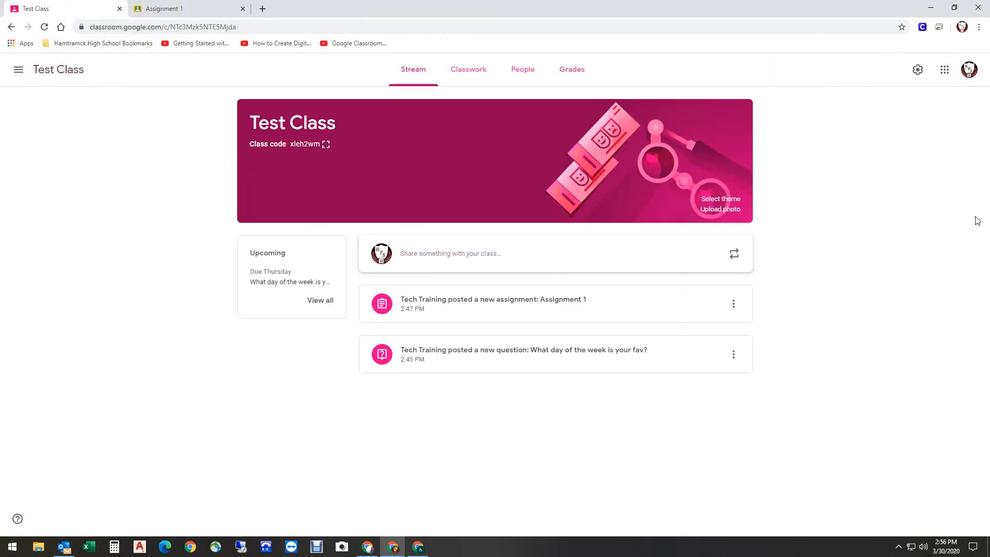